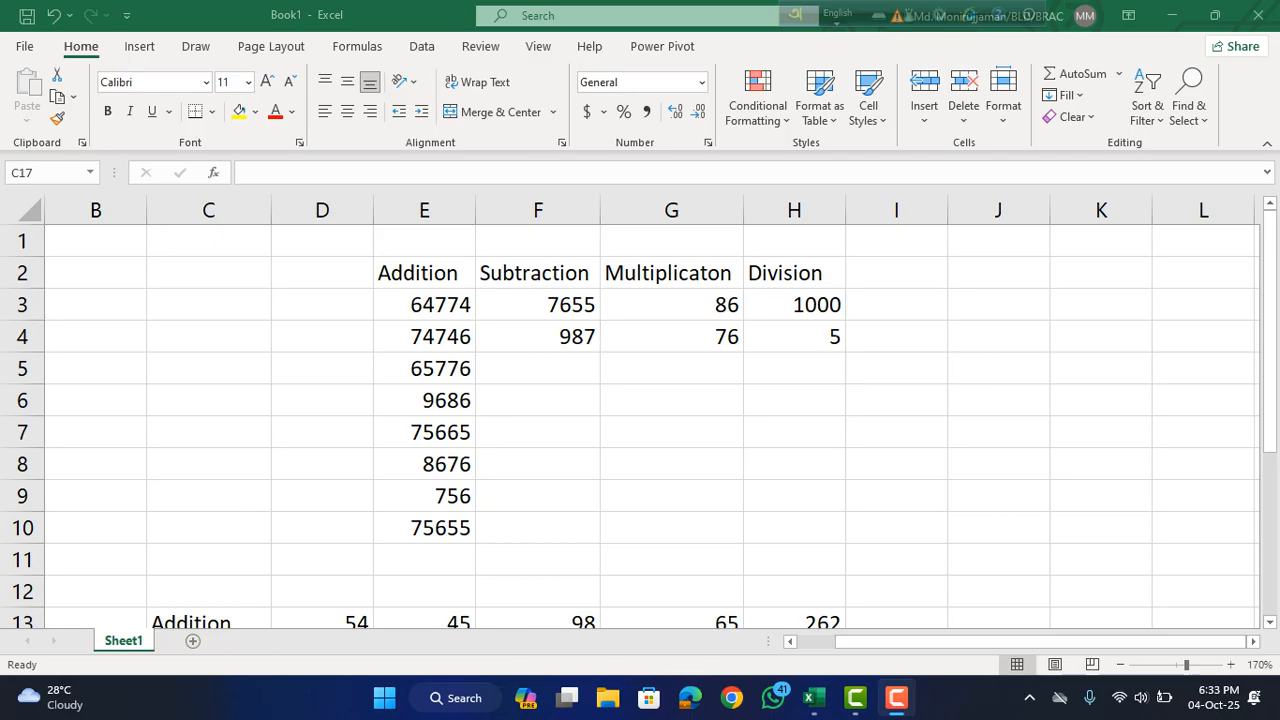
Look over the two arithmetic tables on the sheet, one arranged in columns and one in rows.
scroll(640, 420, down, 2)
scroll(640, 420, up, 2)
scroll(640, 420, down, 1)
scroll(640, 420, up, 1)
scroll(640, 420, down, 3)
scroll(640, 420, up, 3)
scroll(640, 420, down, 2)
scroll(640, 420, up, 2)
scroll(640, 420, down, 1)
scroll(640, 420, up, 1)
scroll(640, 420, down, 2)
scroll(640, 420, up, 1)
scroll(640, 420, down, 1)
scroll(640, 420, up, 2)
Apply All Borders to the column-based arithmetic table in E2:H10.
key(alt+Tab)
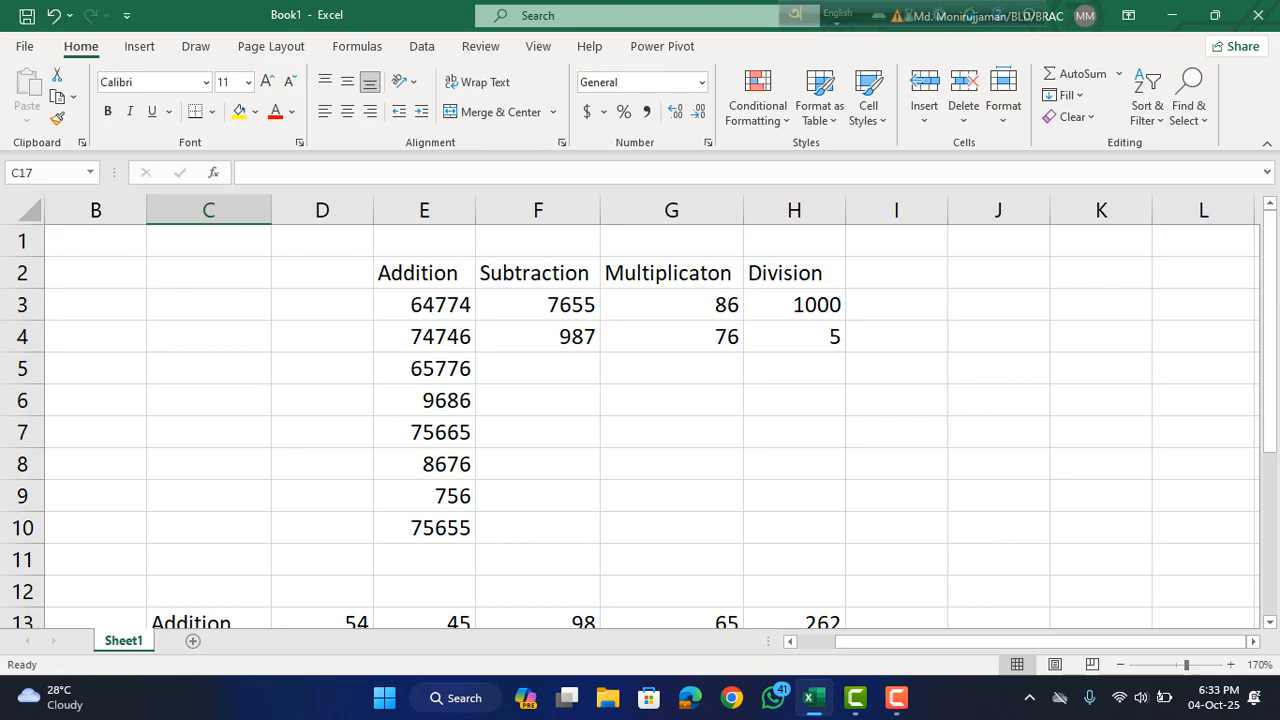
drag(424, 273, 794, 527)
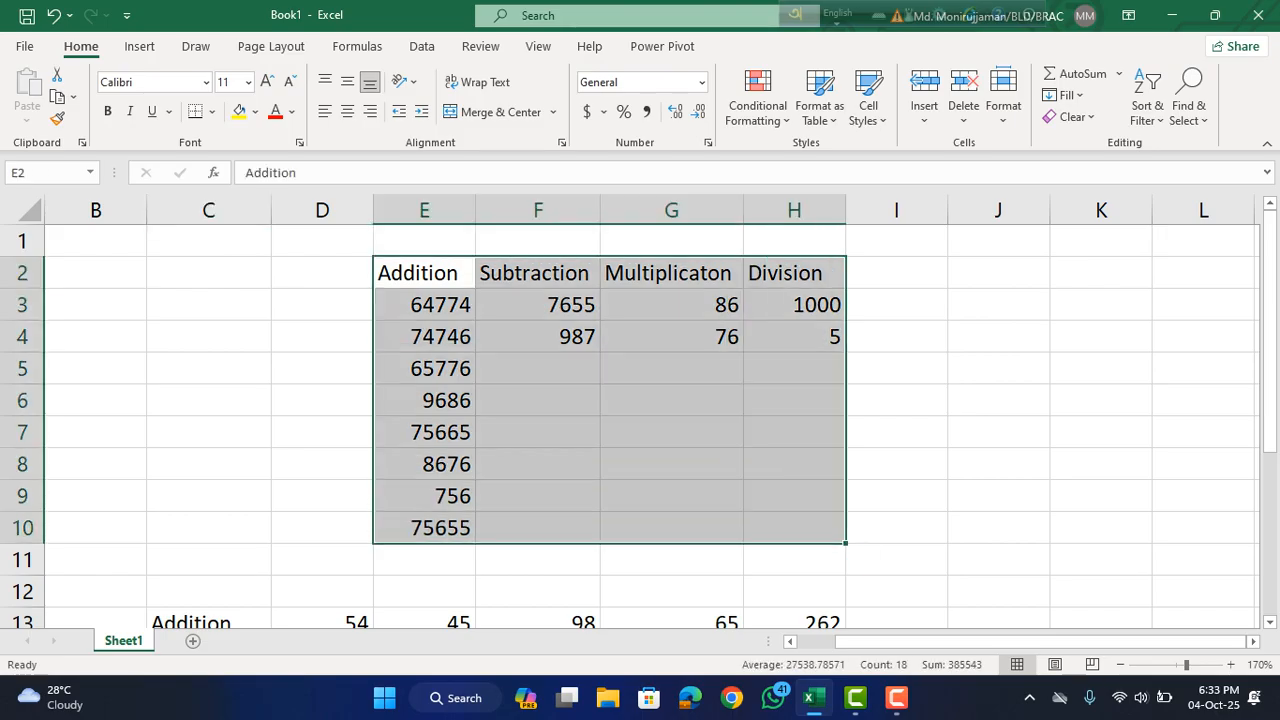
click(212, 111)
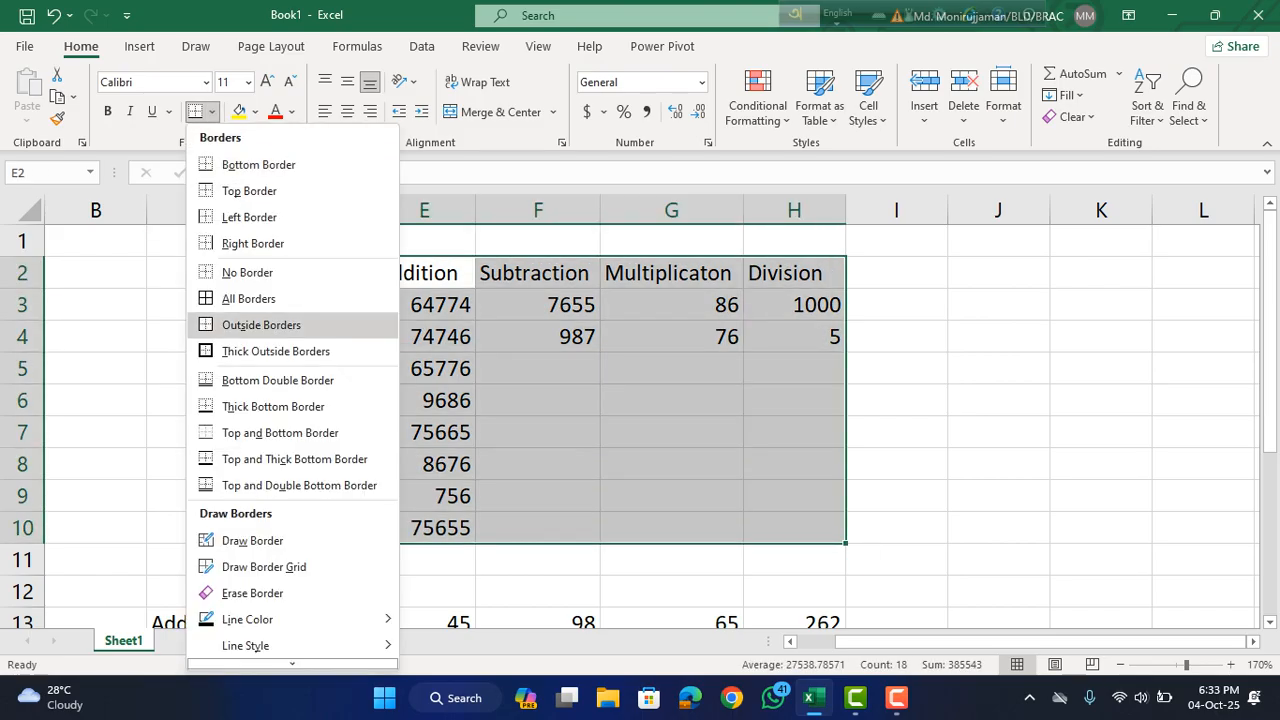
click(248, 298)
Apply All Borders to the row-based arithmetic table in C13:H16.
scroll(600, 400, down, 3)
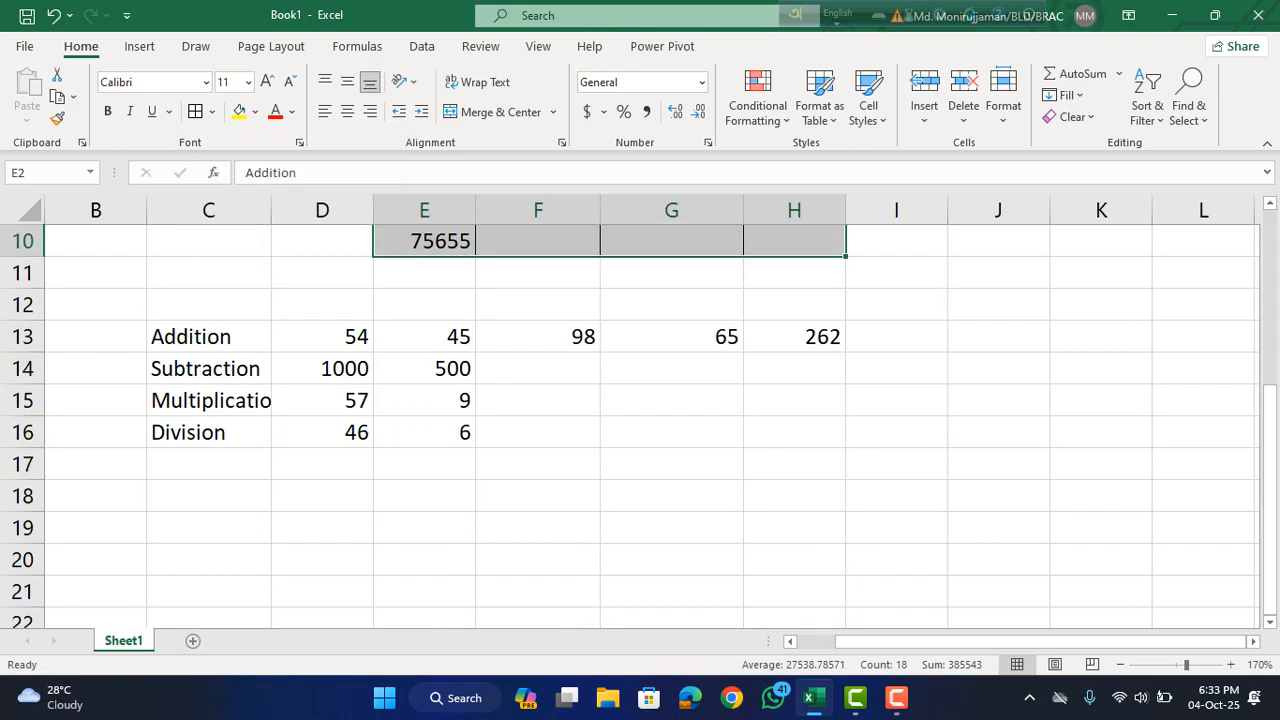
drag(208, 336, 794, 432)
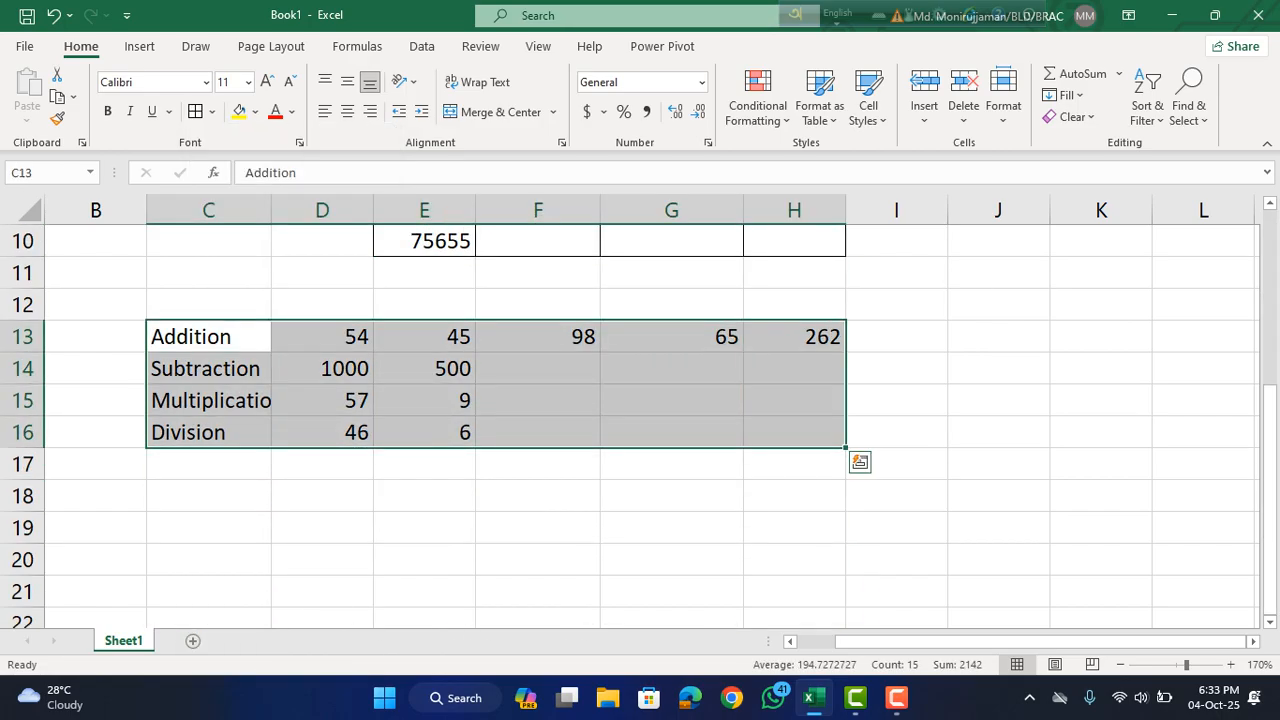
click(195, 112)
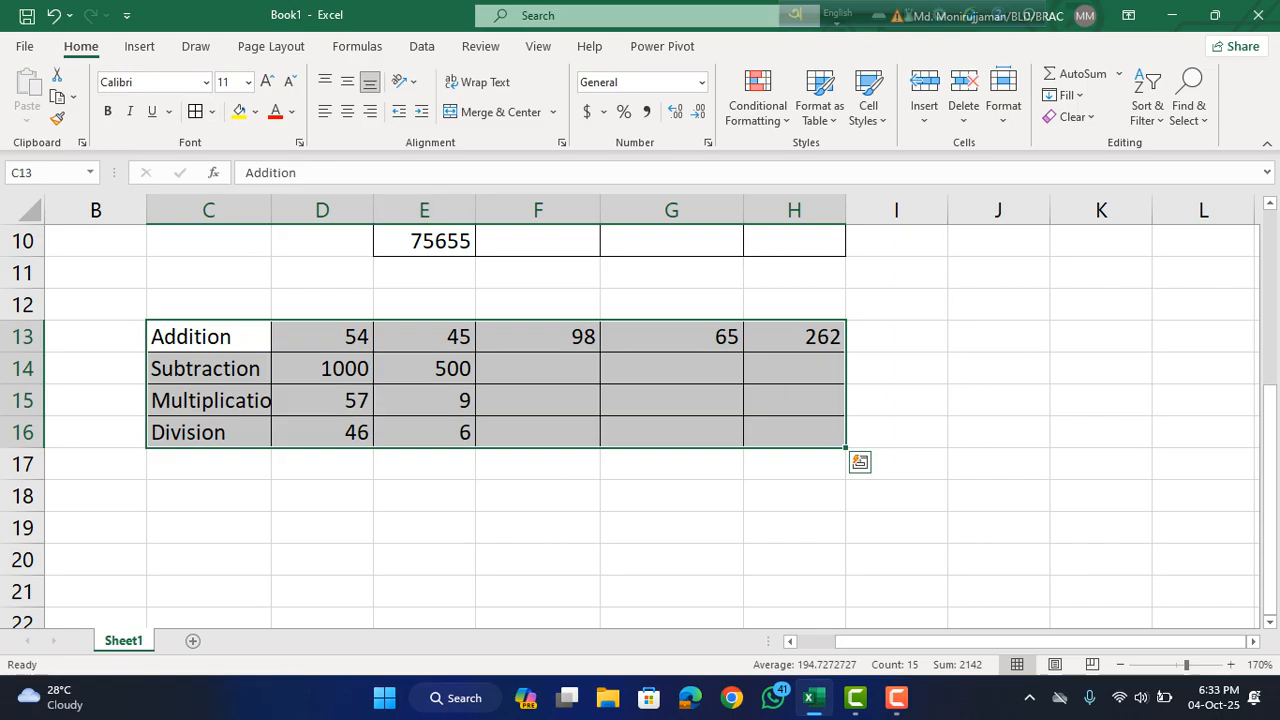
click(671, 305)
scroll(671, 305, up, 3)
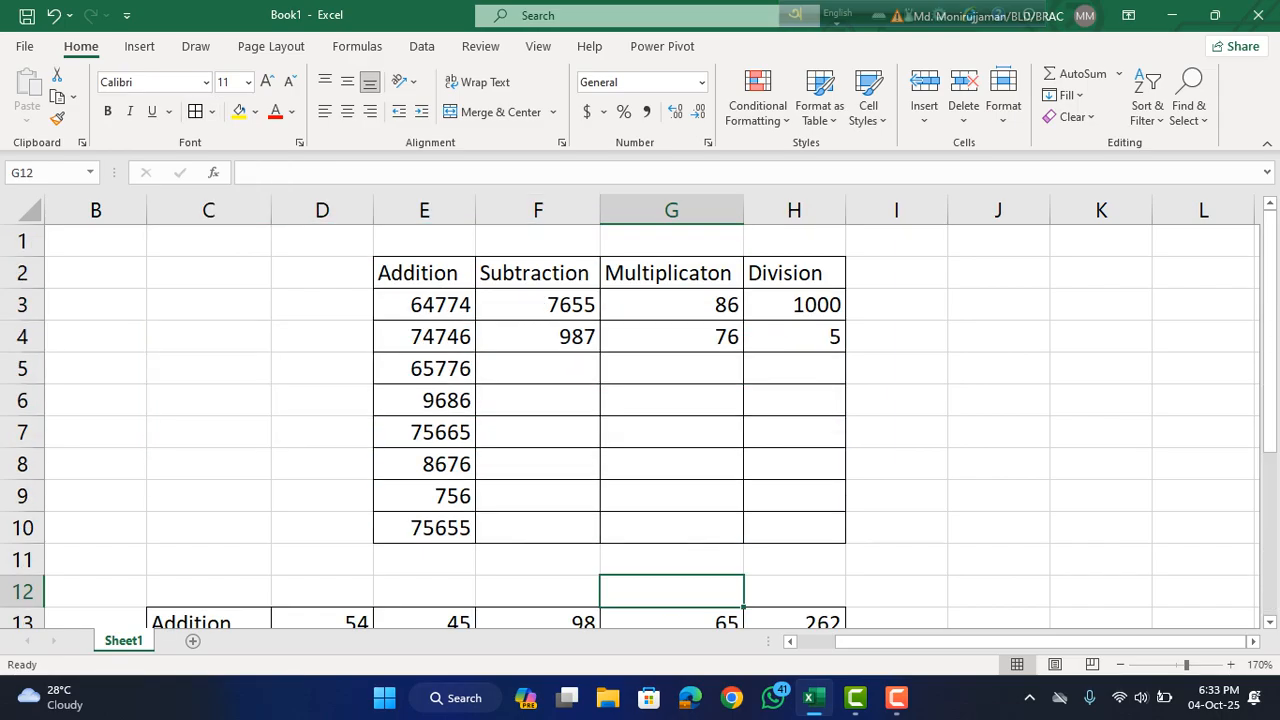
Total the Addition column in E11 with the formula =sum(E3:E10).
scroll(640, 420, down, 1)
scroll(640, 420, up, 1)
click(538, 400)
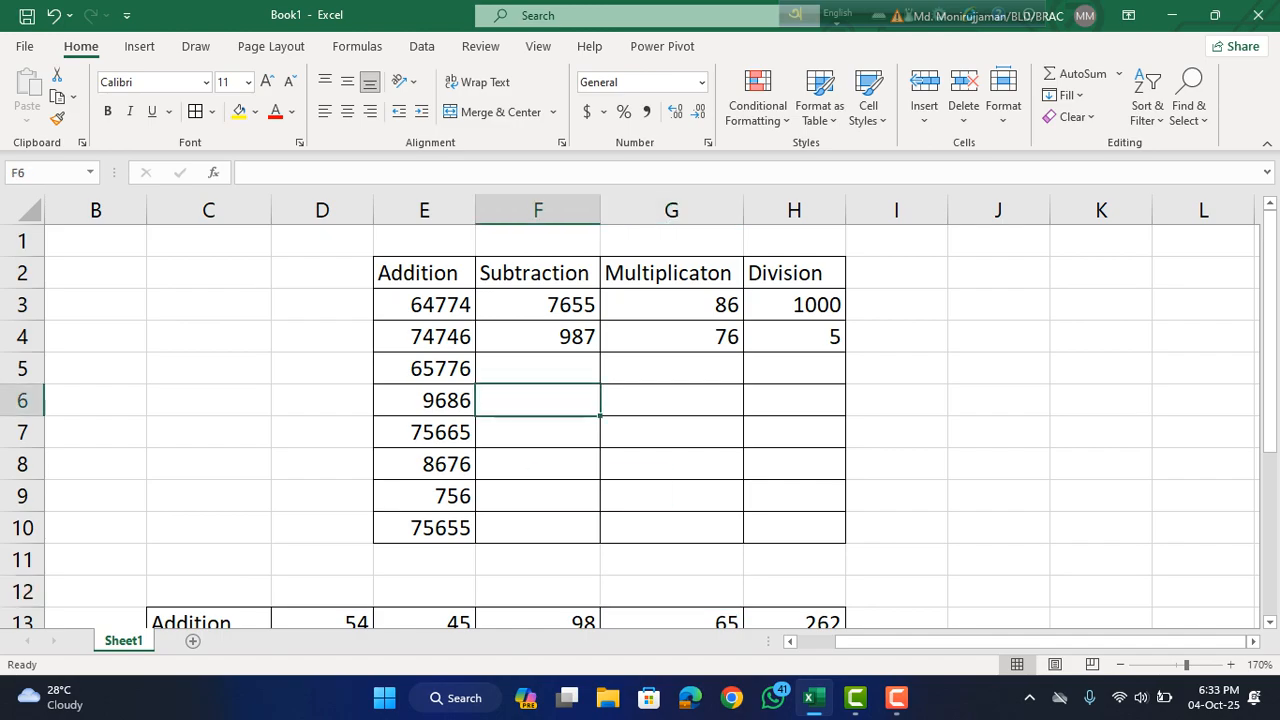
click(424, 560)
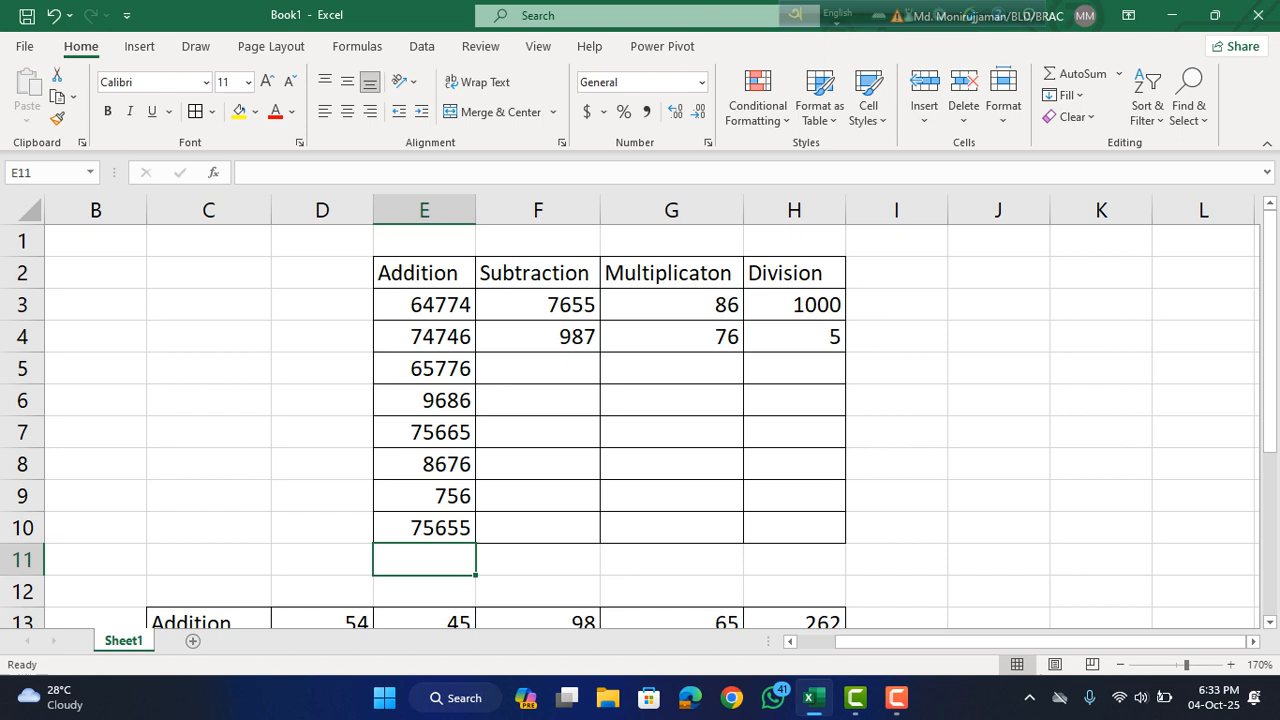
text(=)
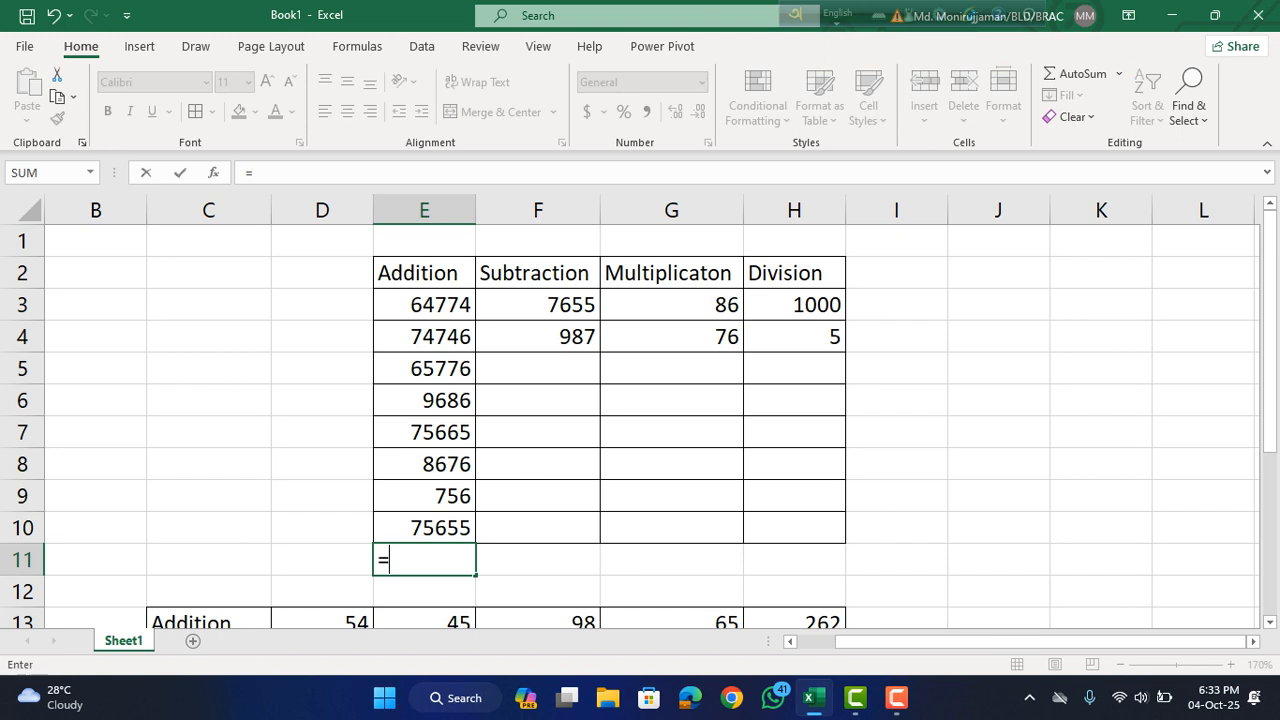
text(sum()
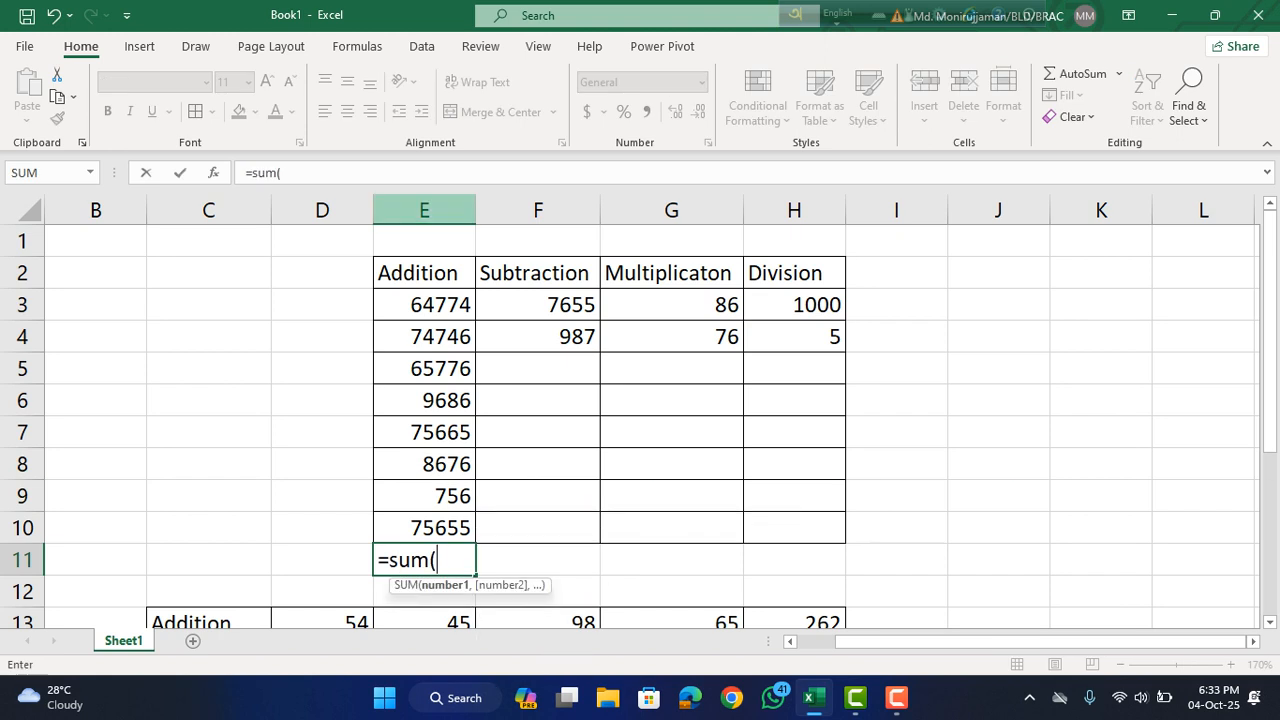
drag(440, 305, 465, 528)
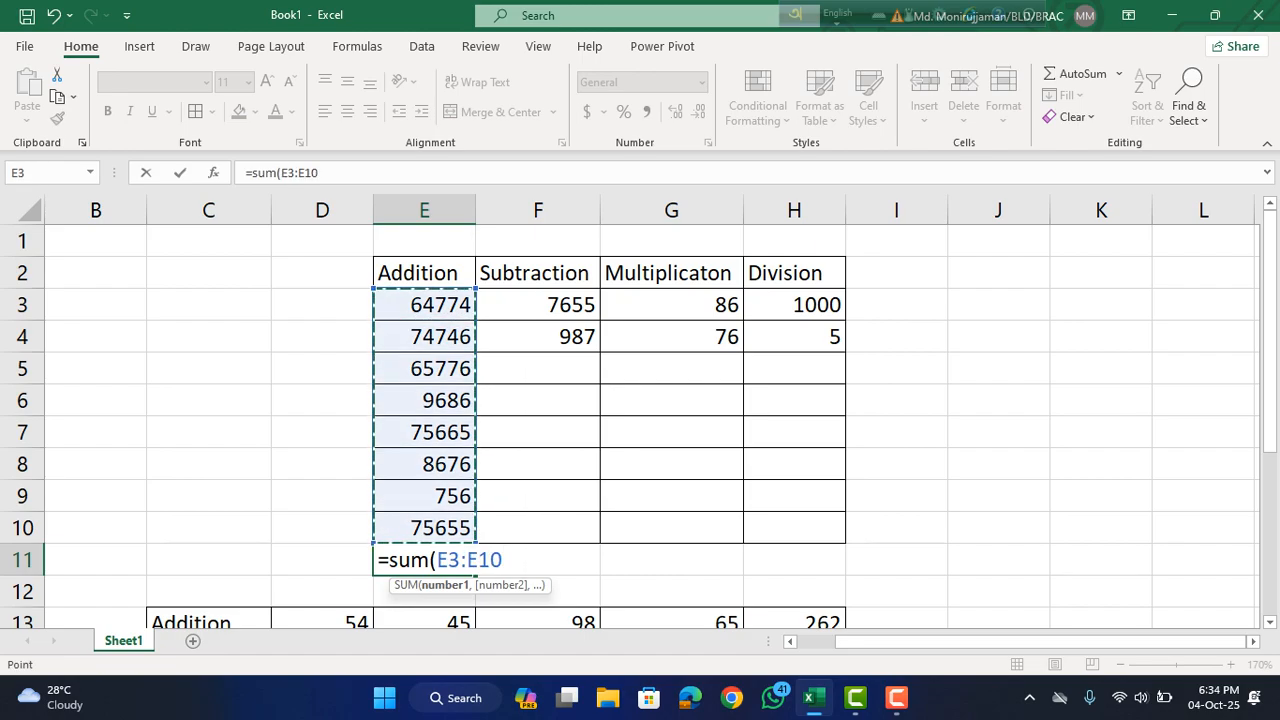
text())
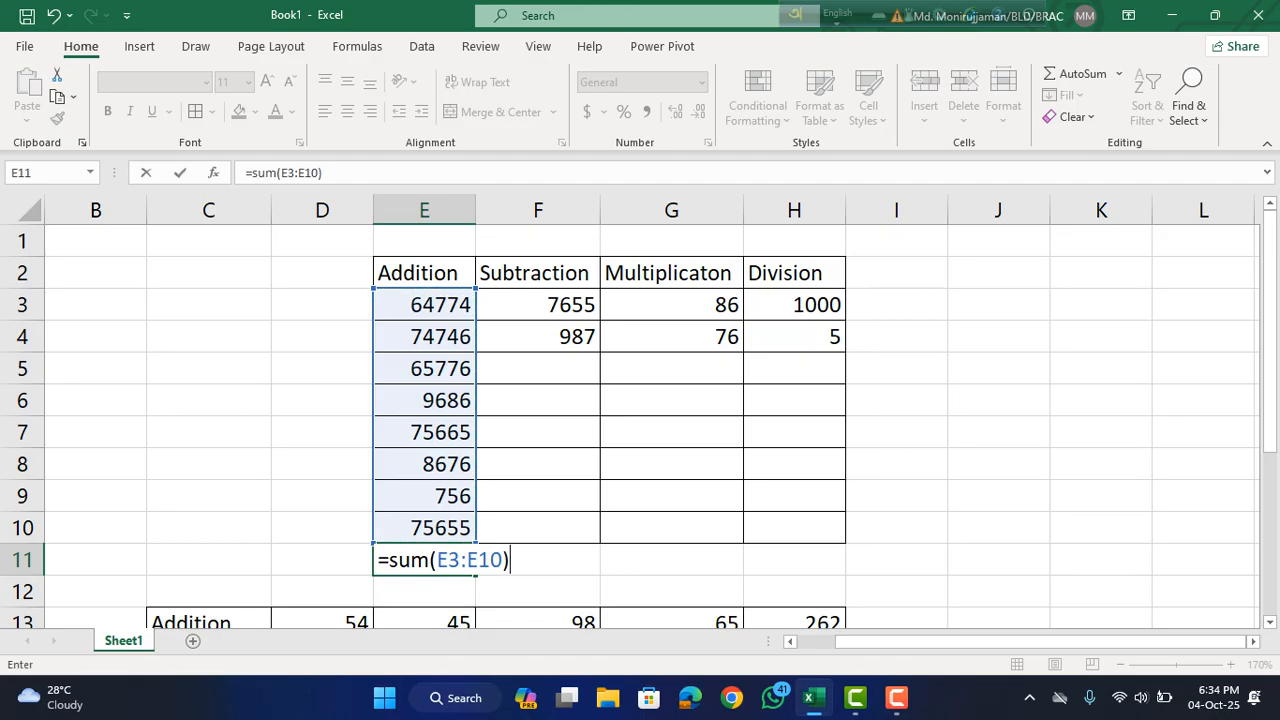
key(Return)
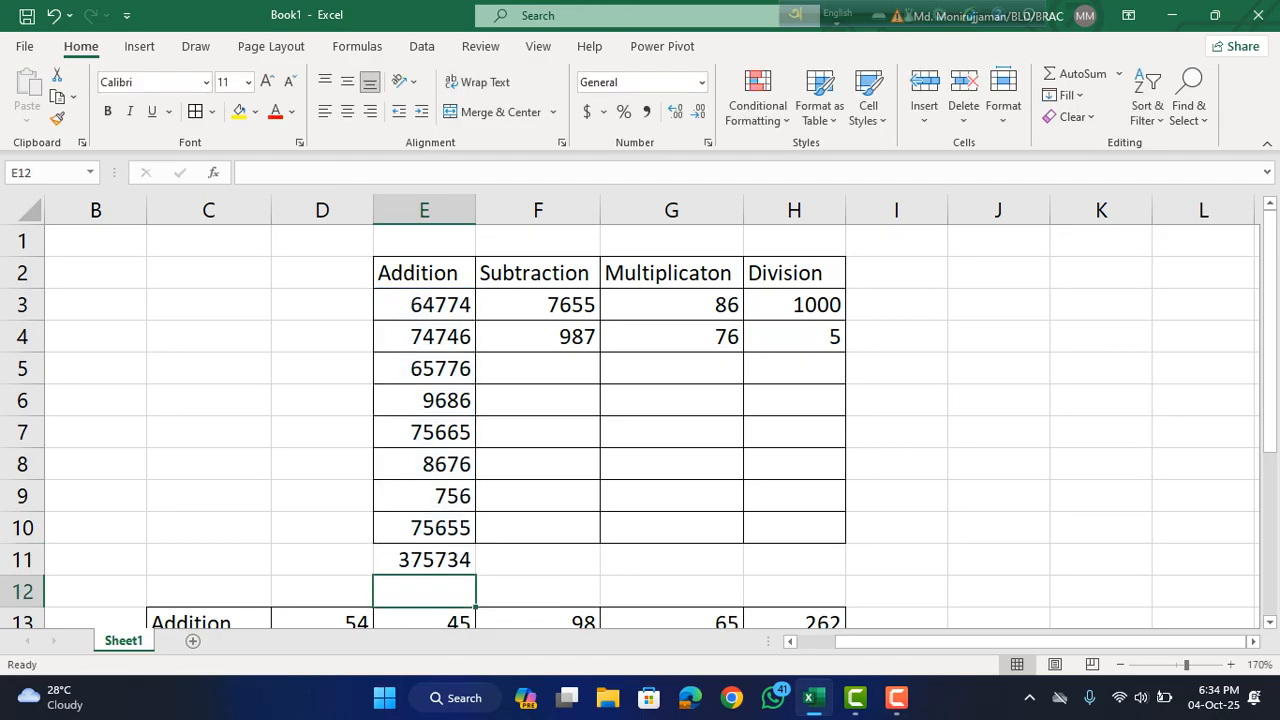
Subtract the second value from the first in the Subtraction column by entering =F3-F4 in F11.
key(Up)
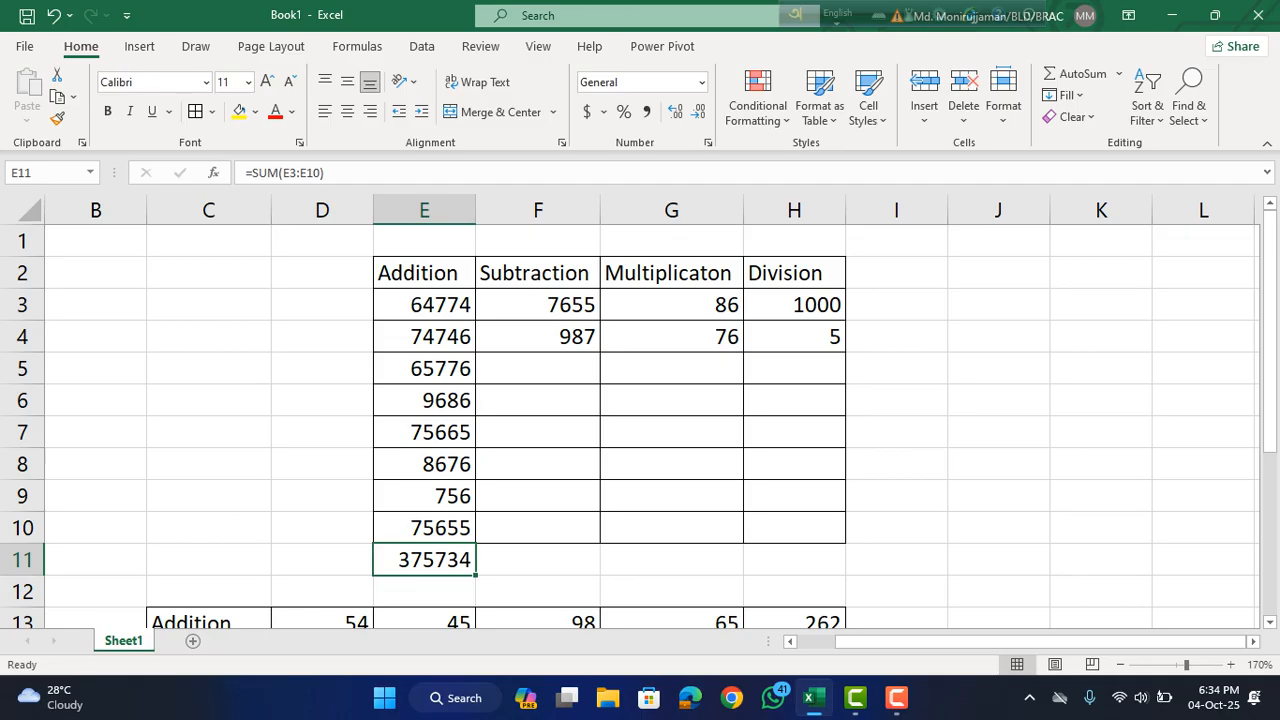
key(Right)
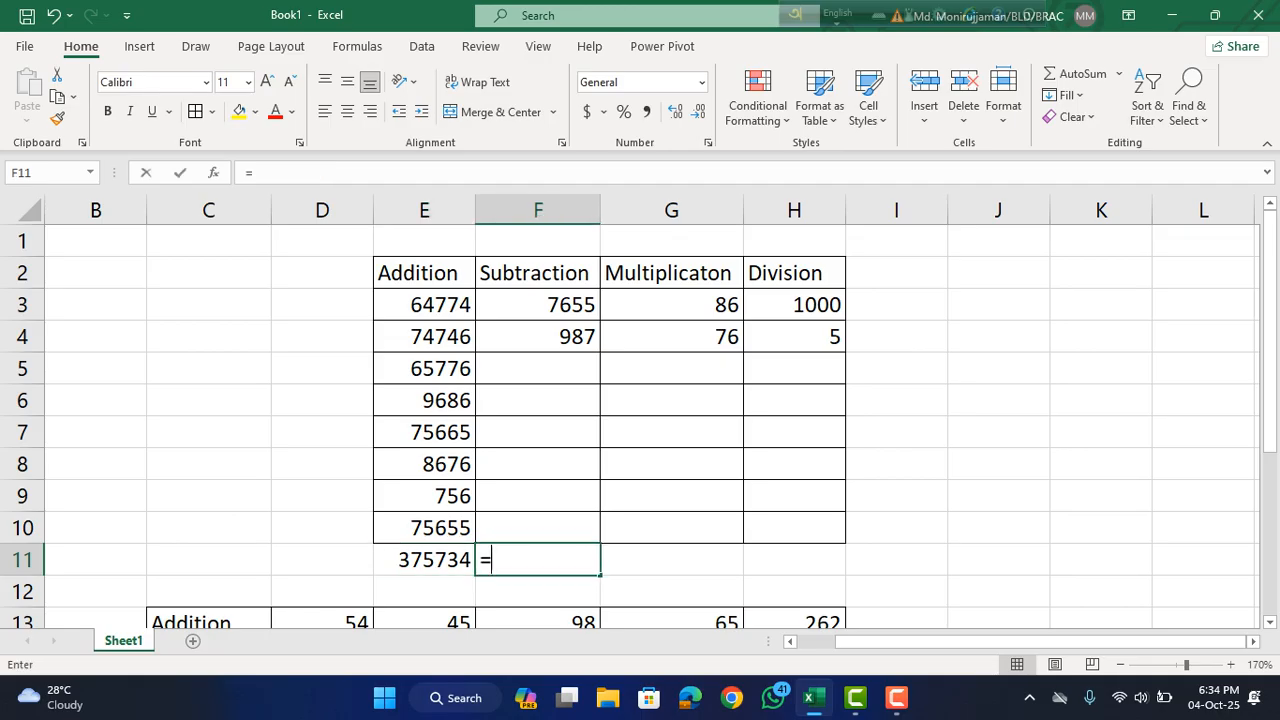
text(=)
click(538, 305)
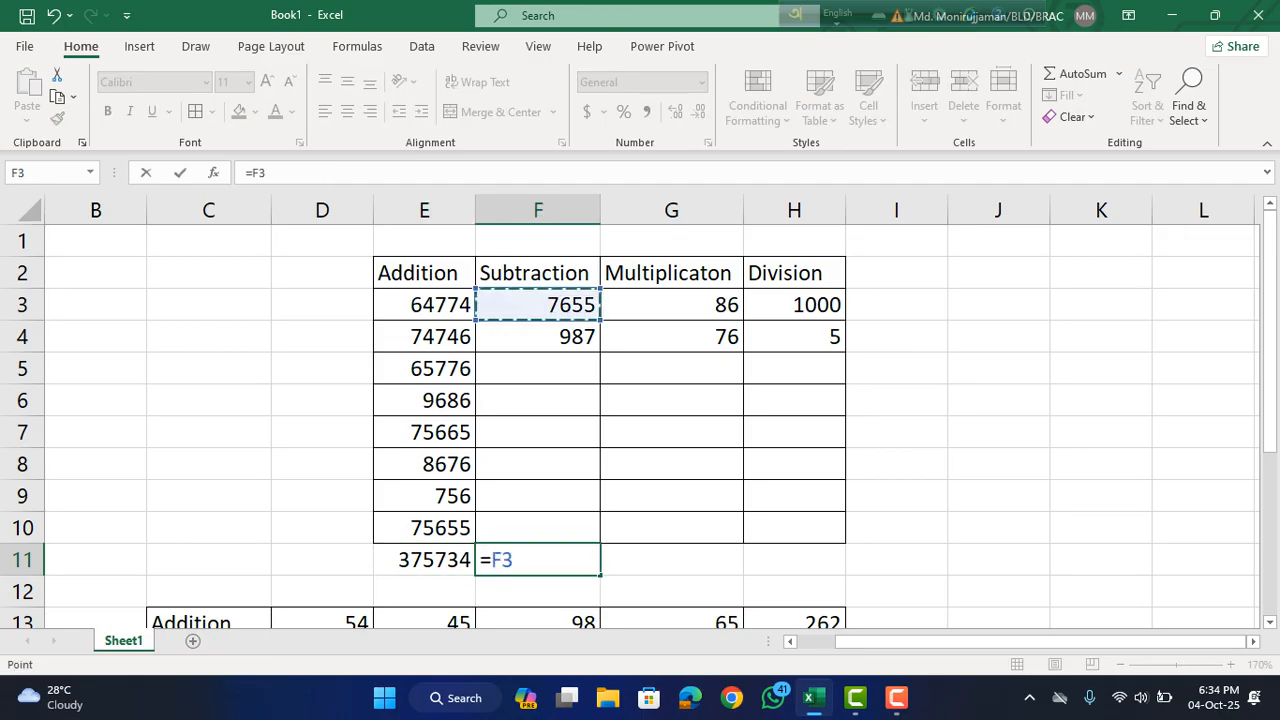
text(-)
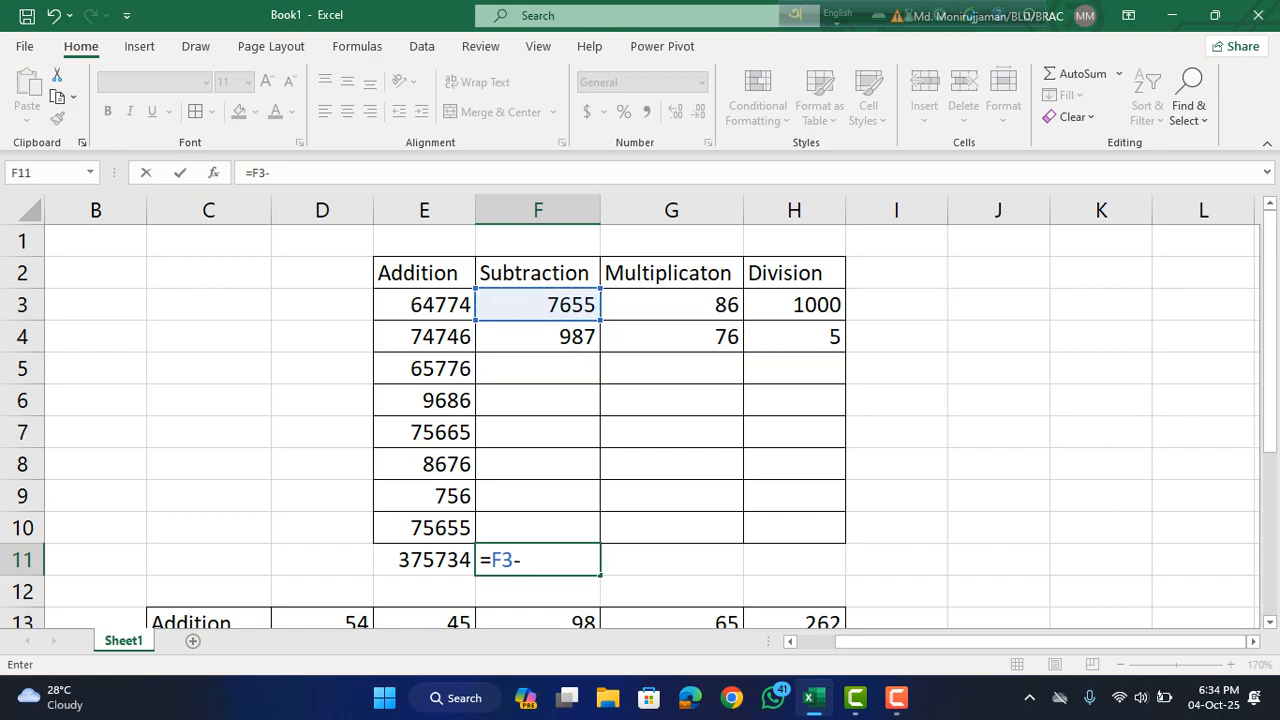
click(538, 337)
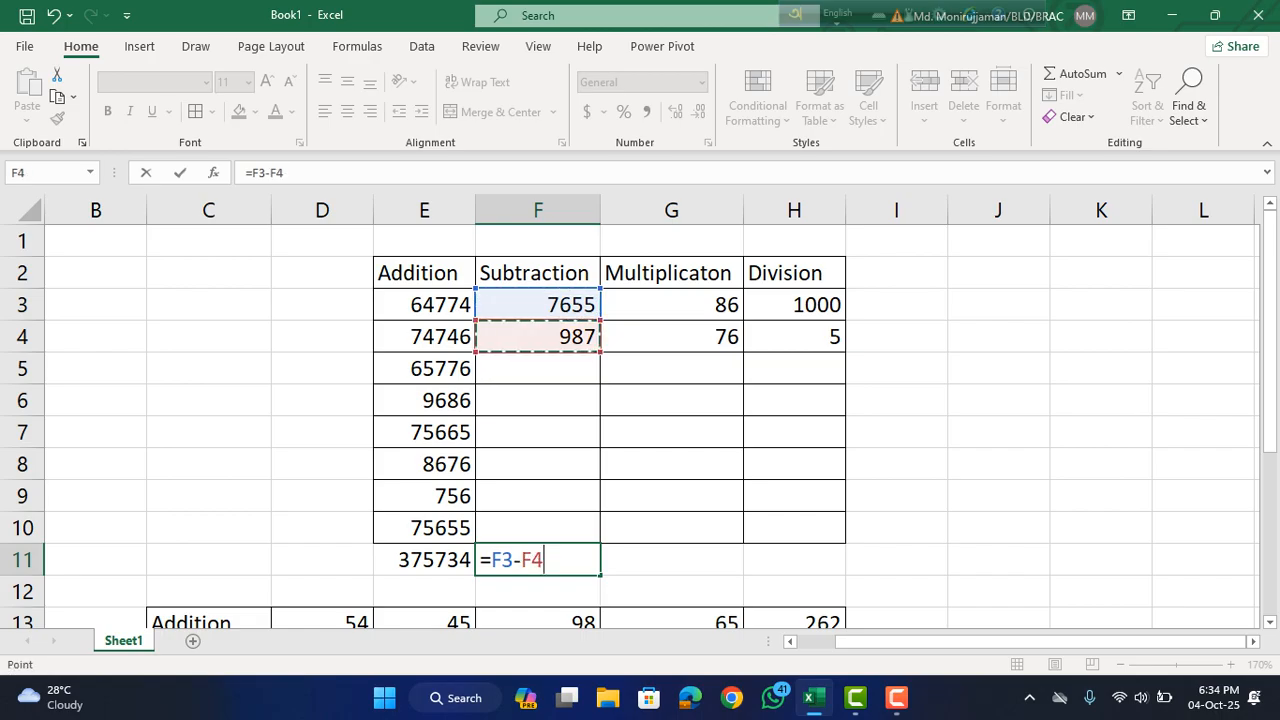
key(Return)
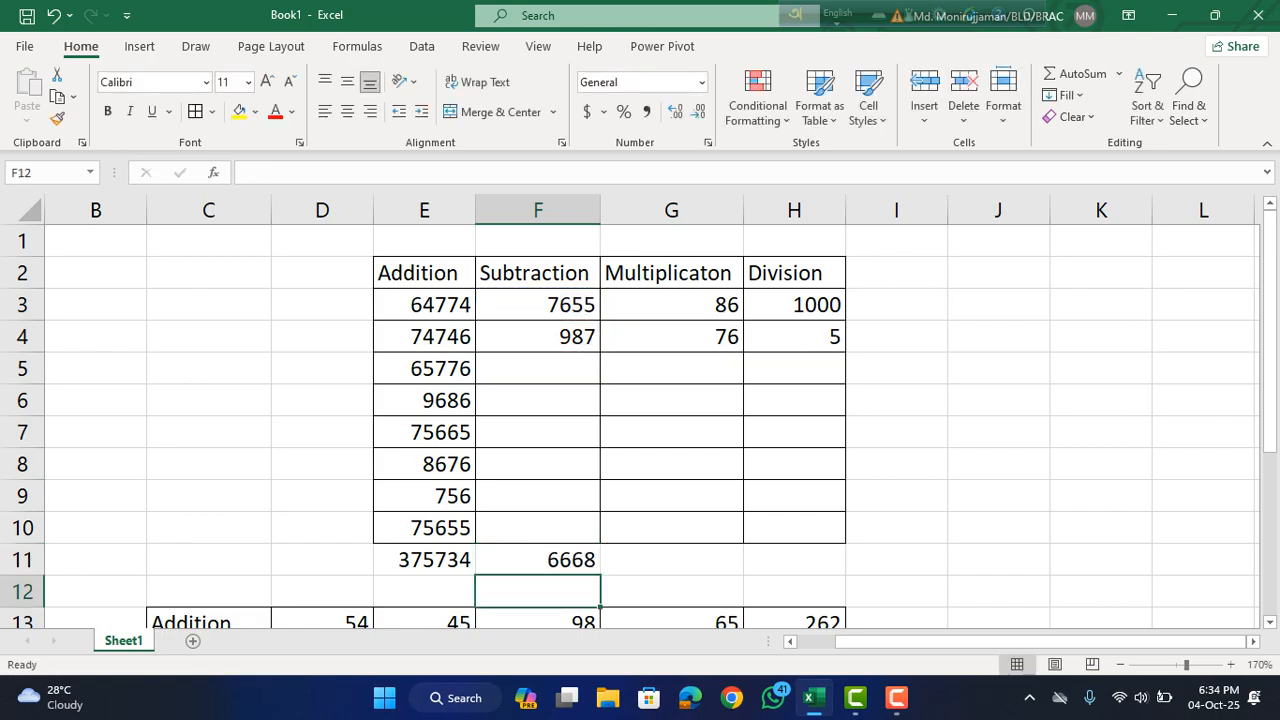
Multiply the two values in the Multiplication column by entering =G3*G4 in G11.
click(672, 560)
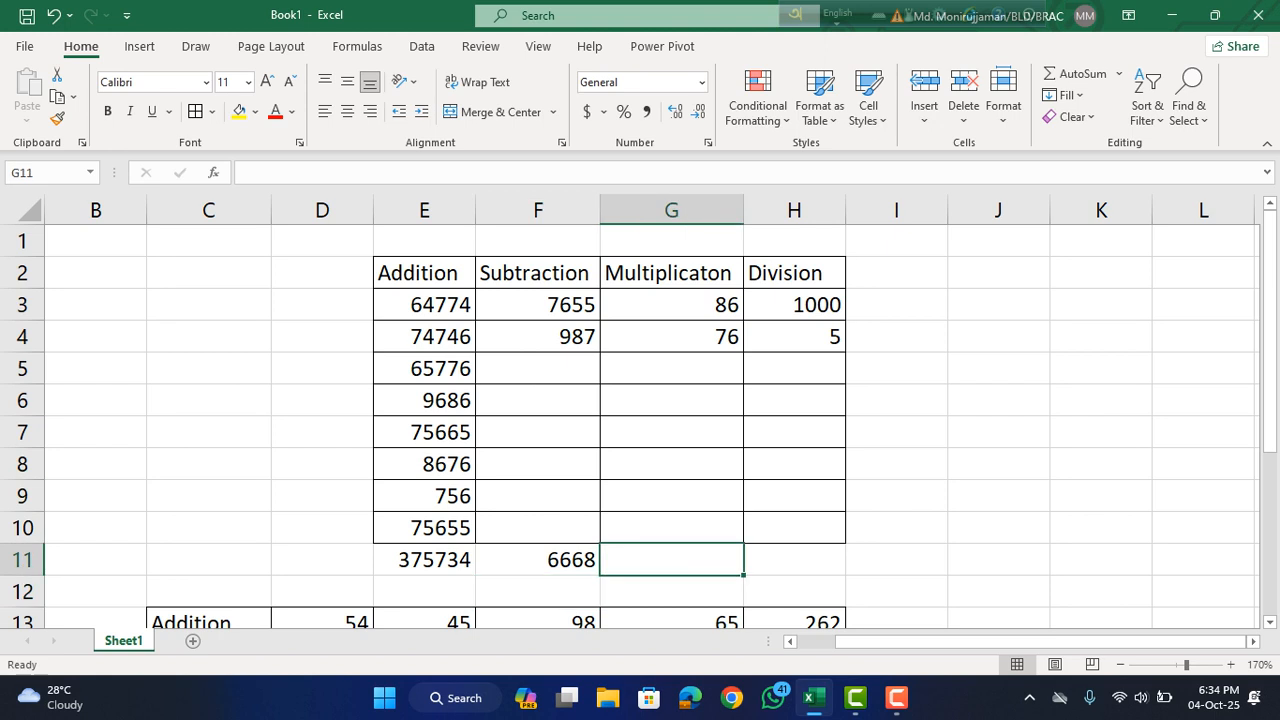
text(=)
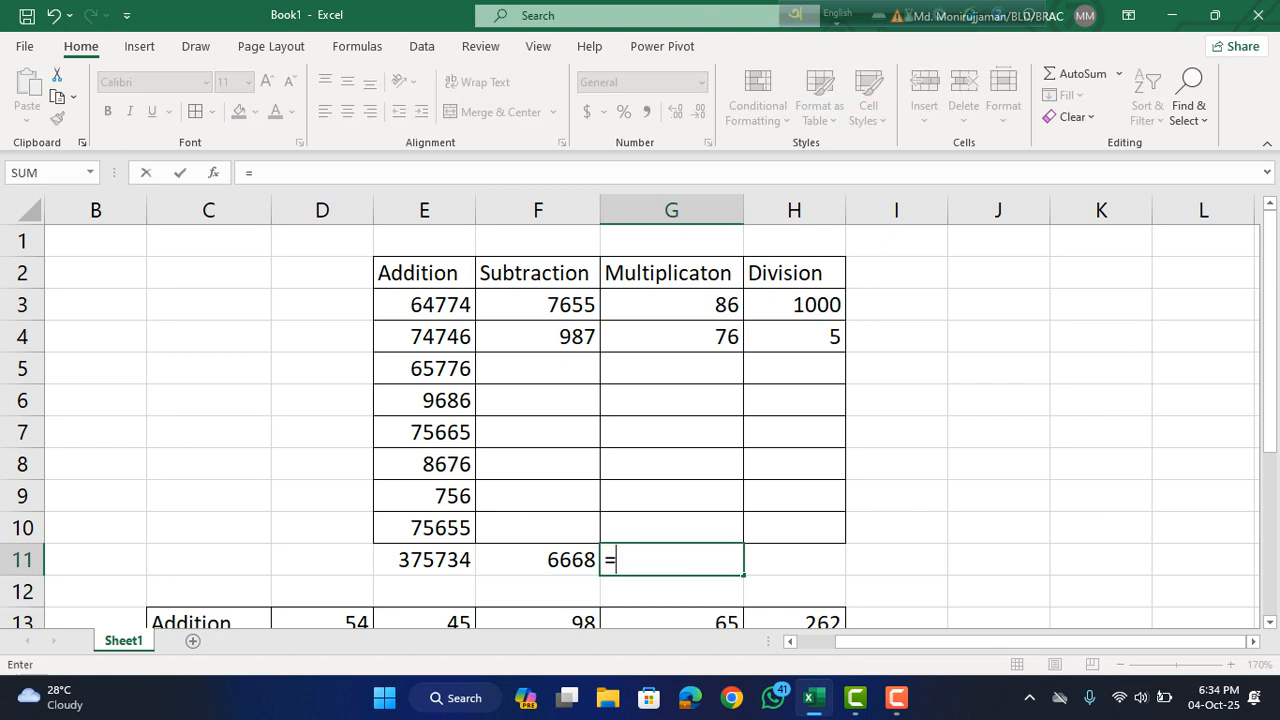
click(672, 305)
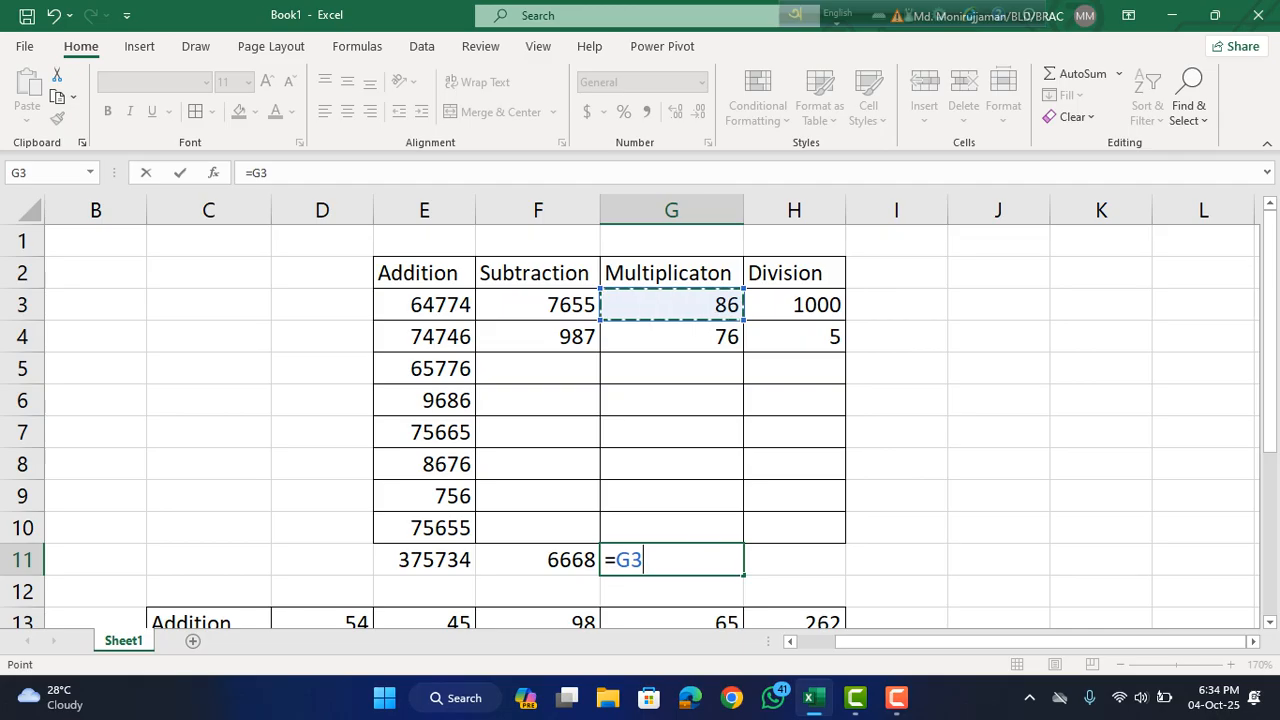
text(*)
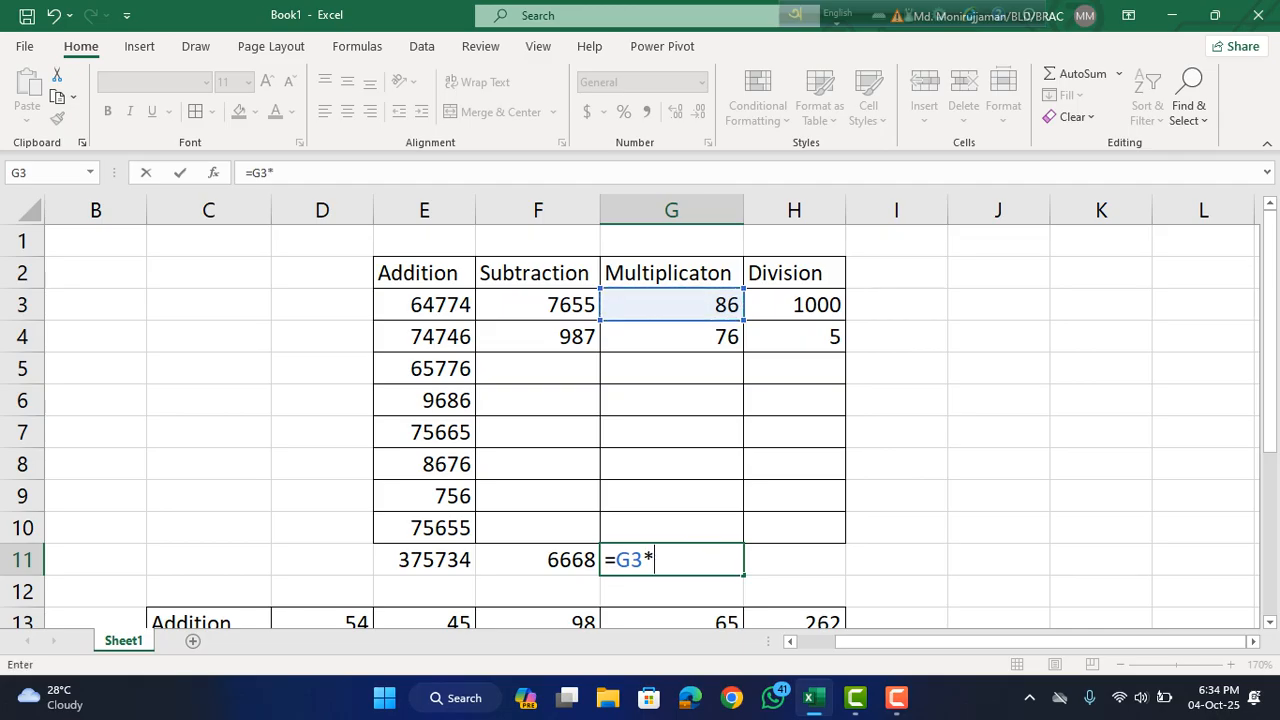
click(672, 337)
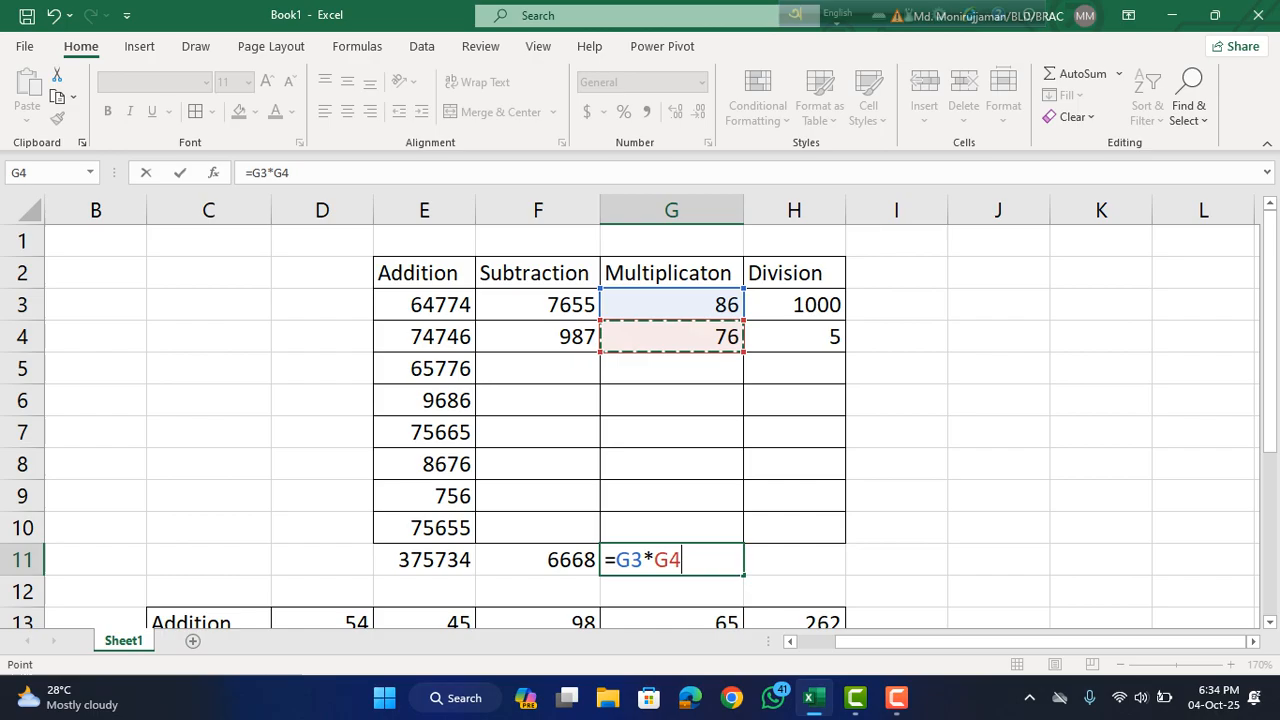
key(Return)
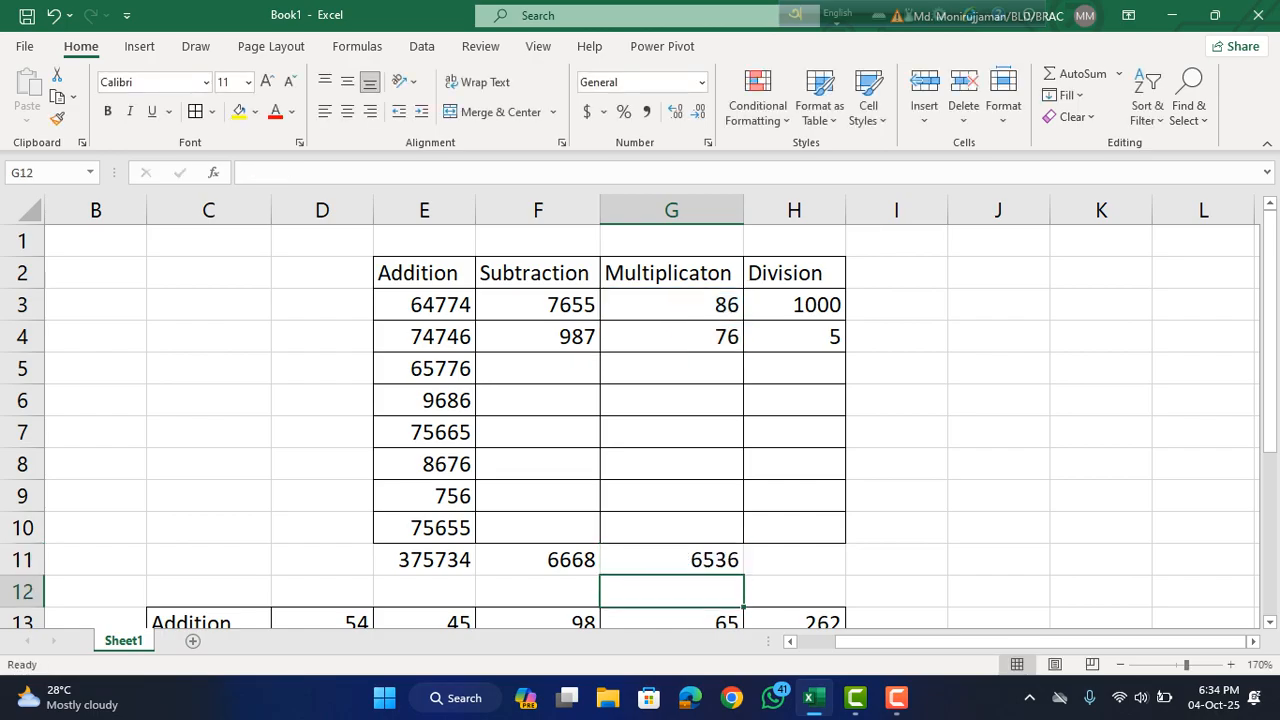
Divide the first value by the second in the Division column by entering =H3/H4 in H11.
scroll(640, 420, down, 1)
scroll(640, 420, up, 1)
click(794, 560)
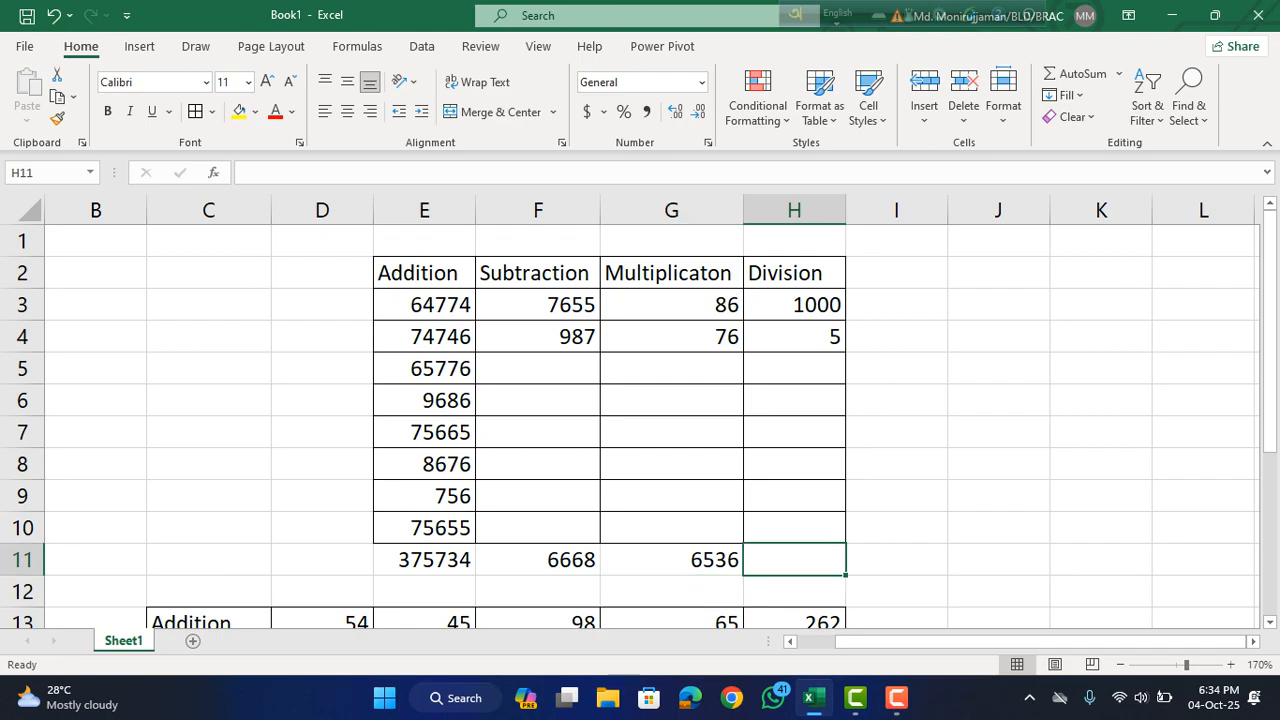
text(=)
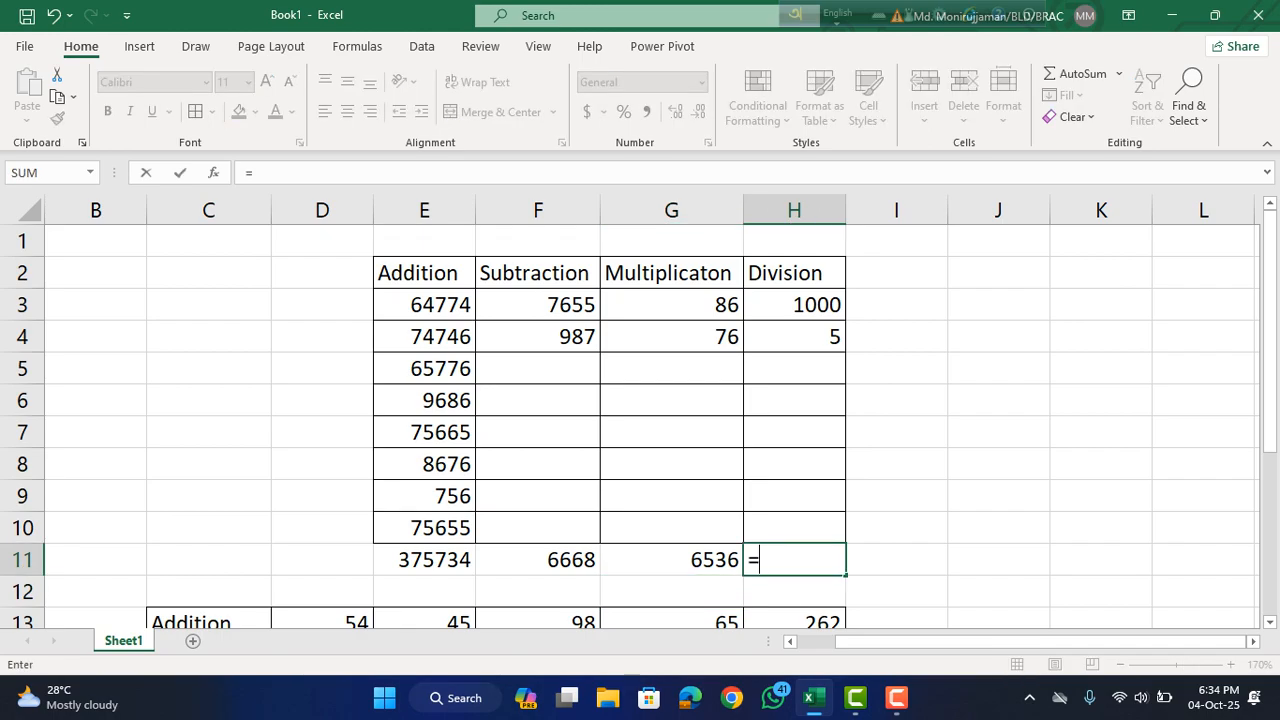
click(794, 305)
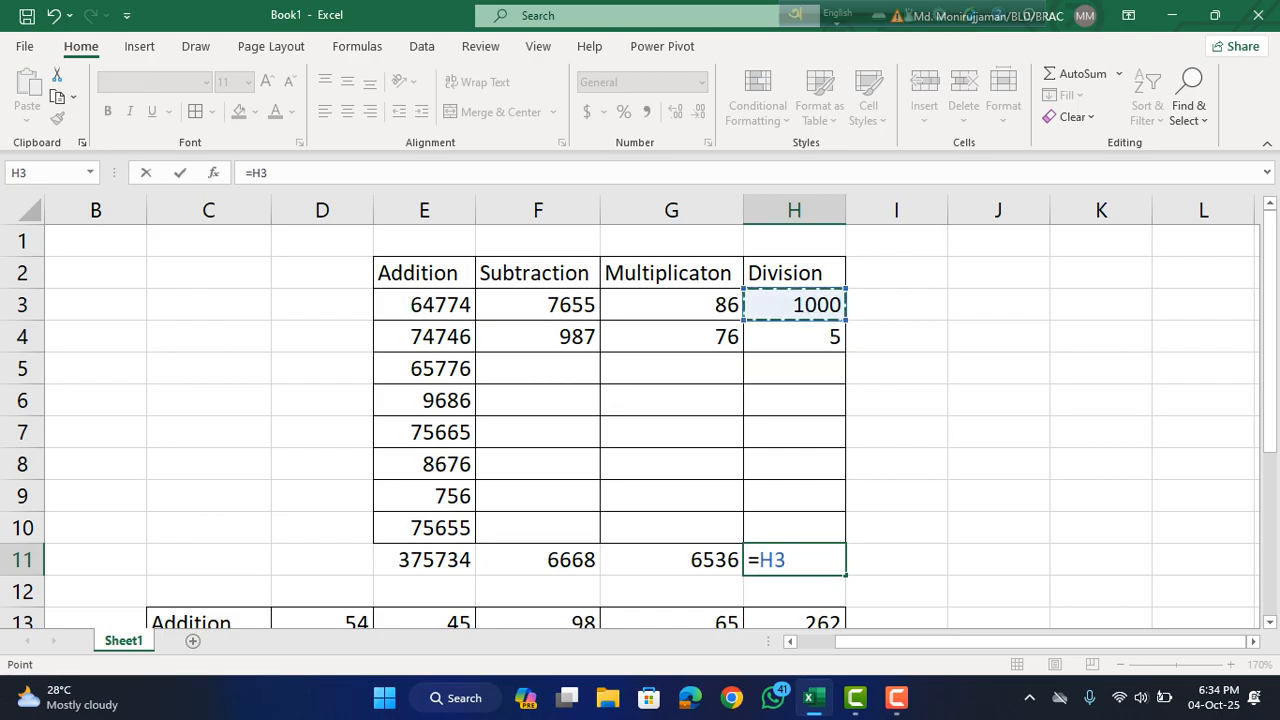
text(/)
click(794, 337)
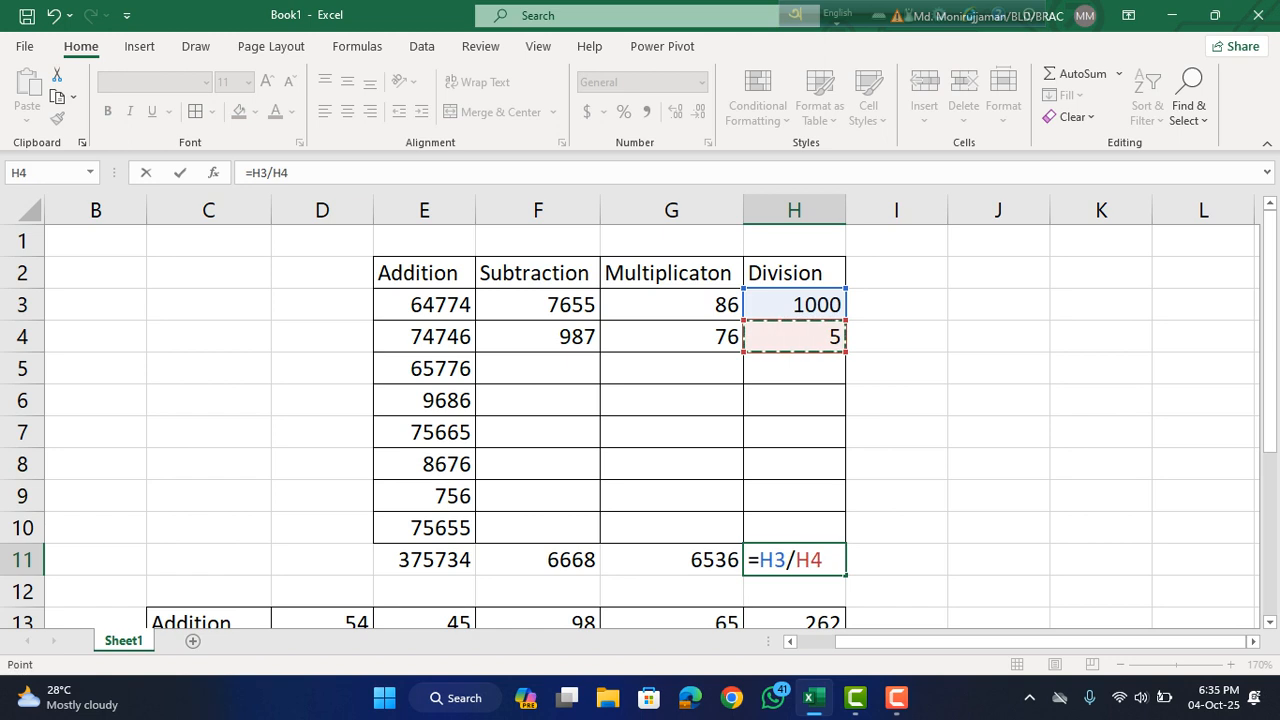
key(Return)
Clear the Addition column's total in E11 and recalculate it with AutoSum over E3:E10.
scroll(640, 420, down, 2)
scroll(640, 420, up, 2)
scroll(640, 420, down, 2)
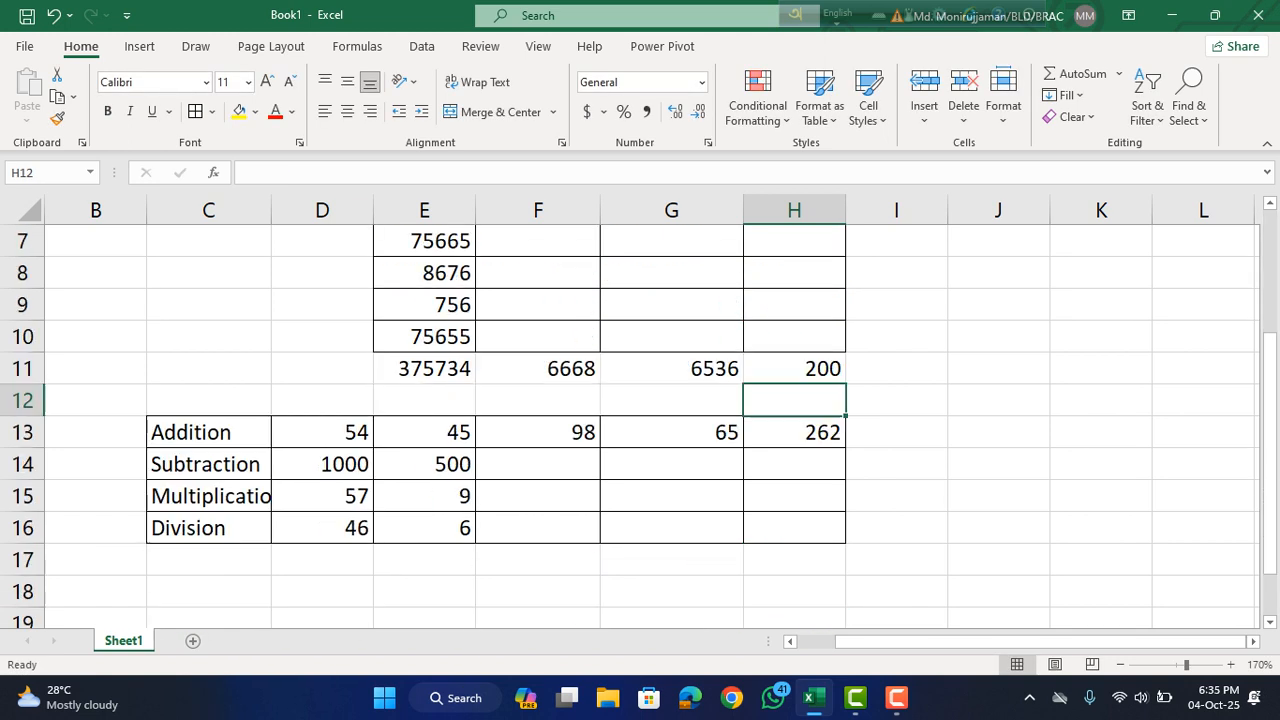
scroll(640, 420, up, 2)
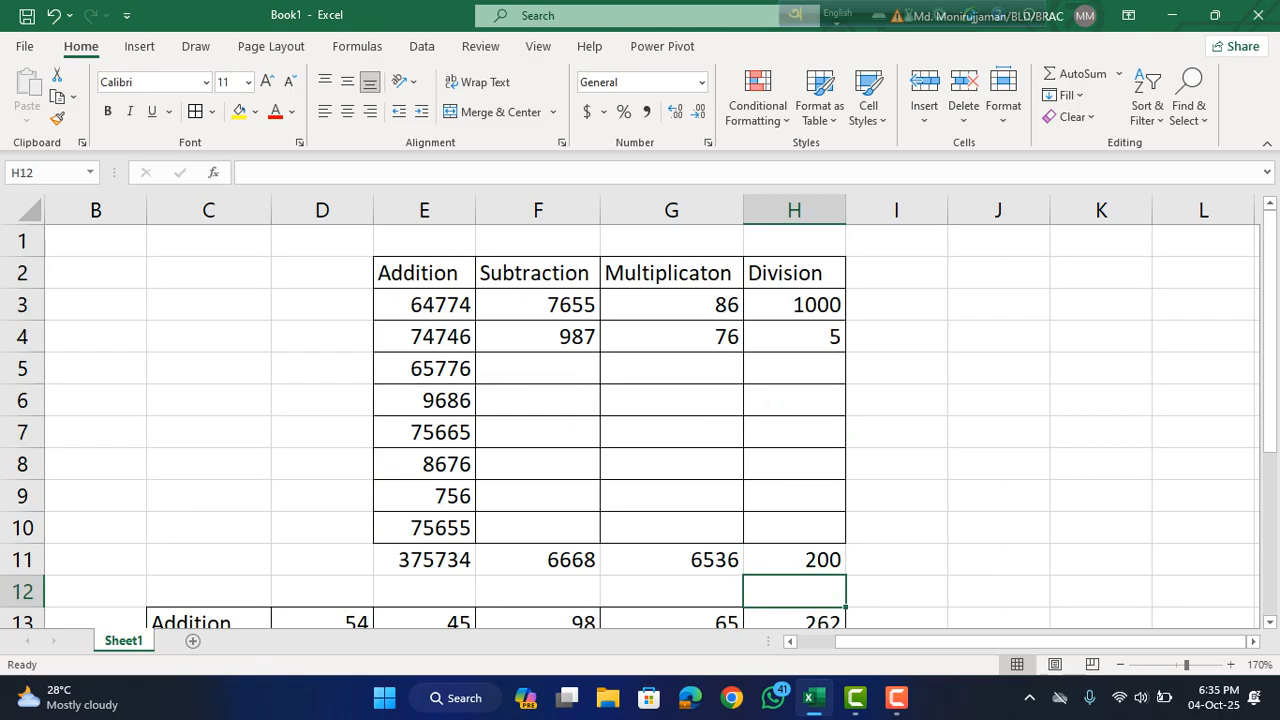
click(424, 560)
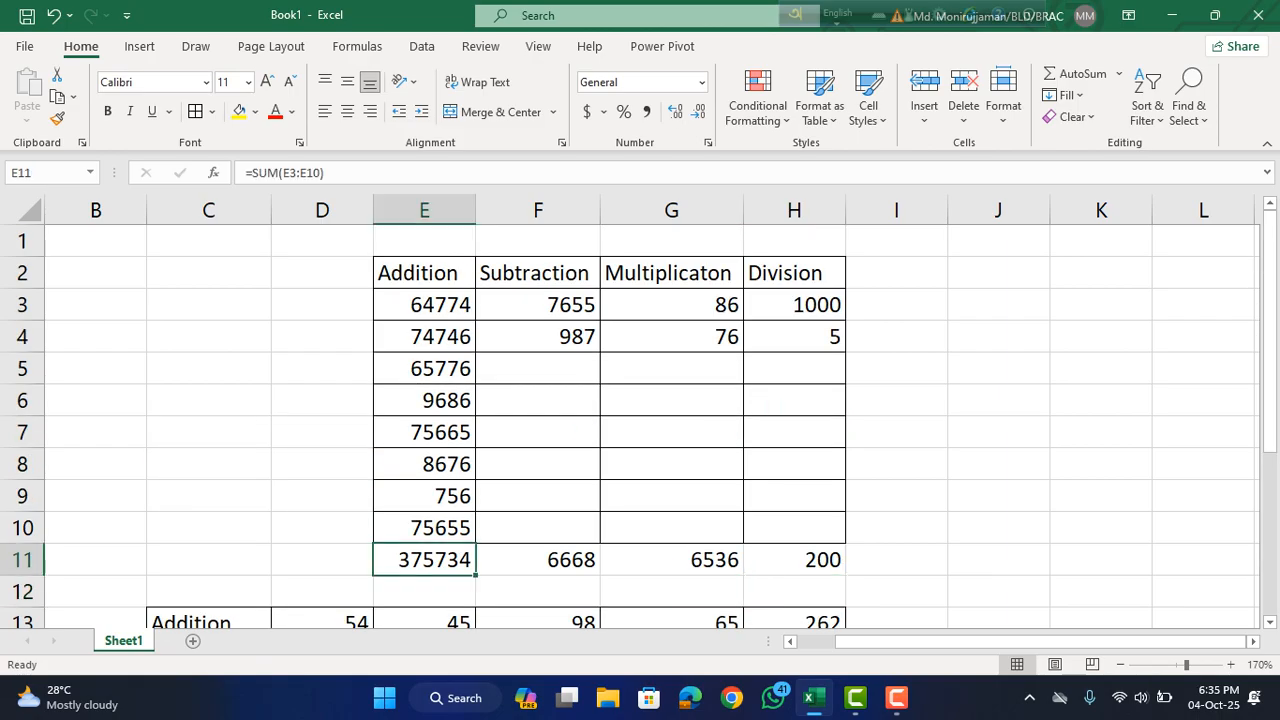
key(Delete)
click(538, 464)
click(424, 560)
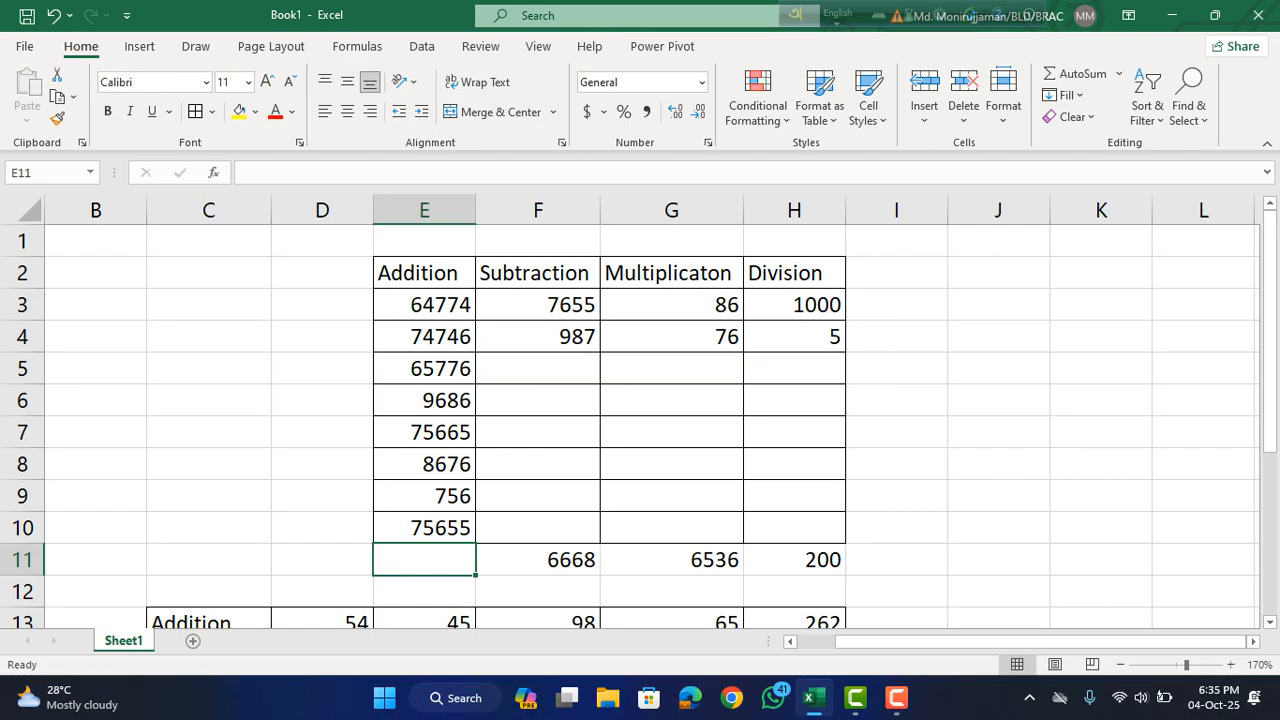
key(alt+equal)
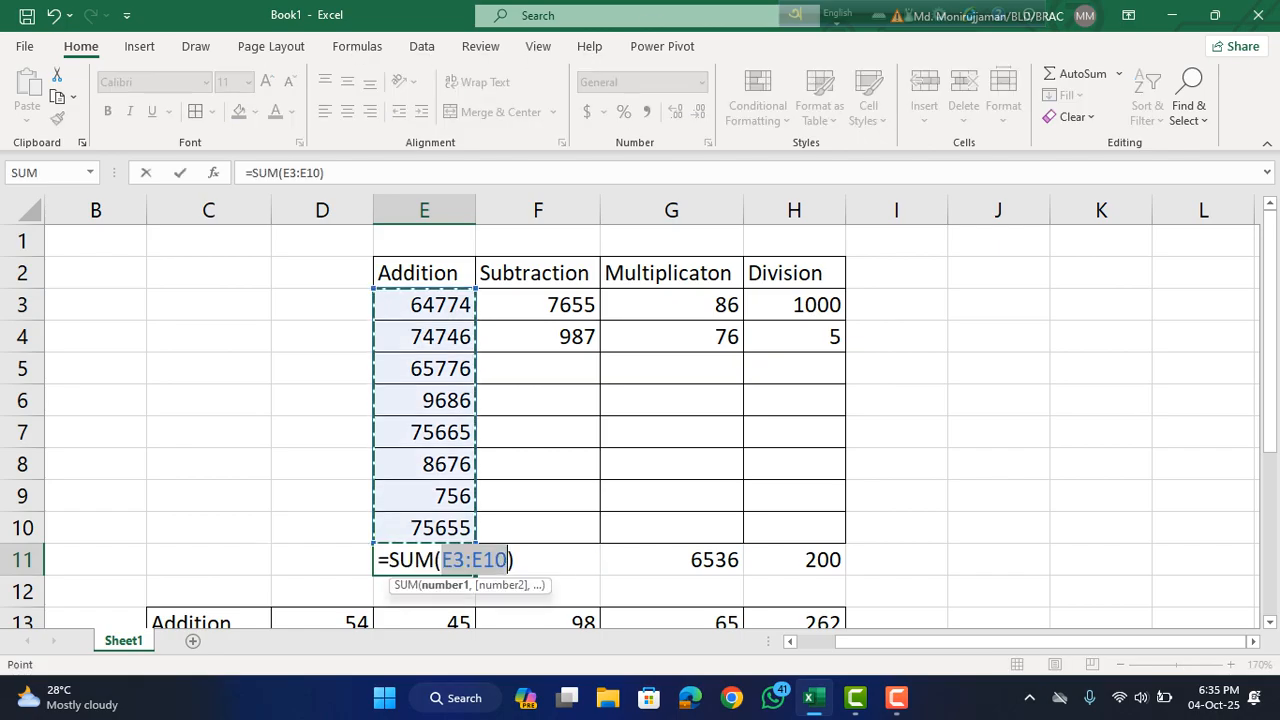
key(Return)
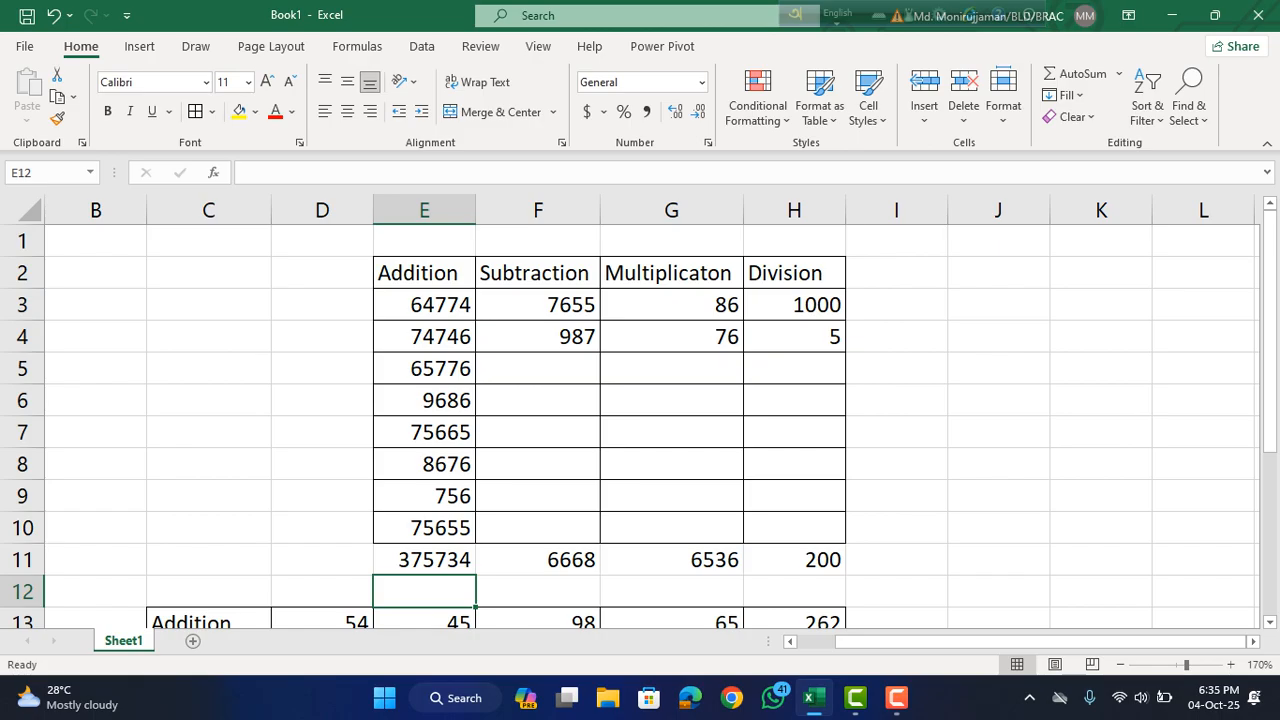
scroll(640, 427, down, 1)
scroll(640, 427, up, 1)
scroll(640, 427, down, 3)
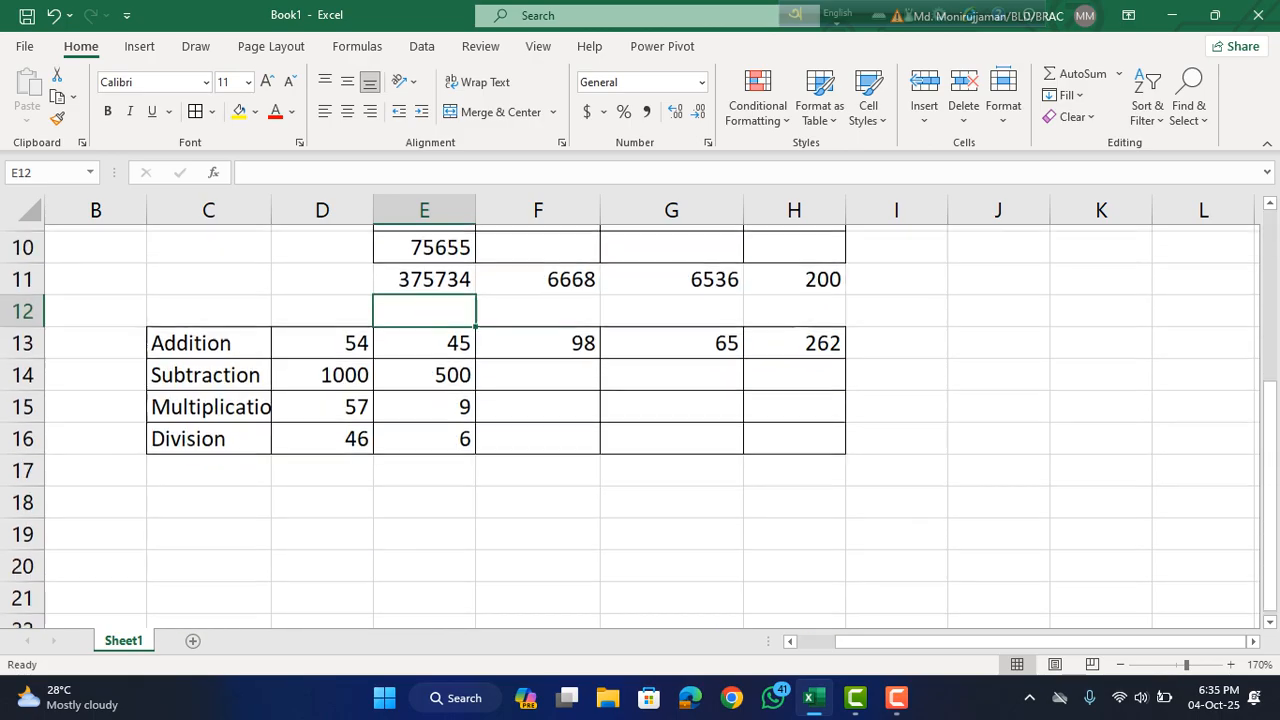
scroll(640, 427, up, 3)
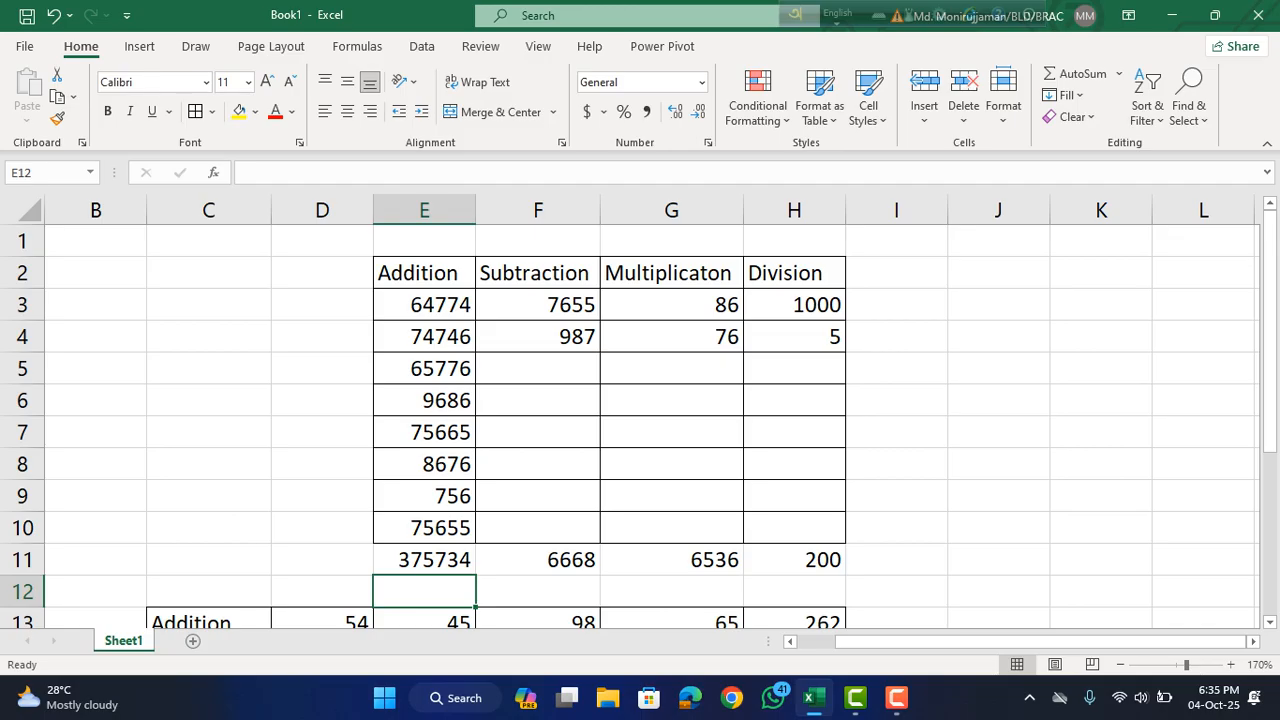
scroll(640, 427, down, 3)
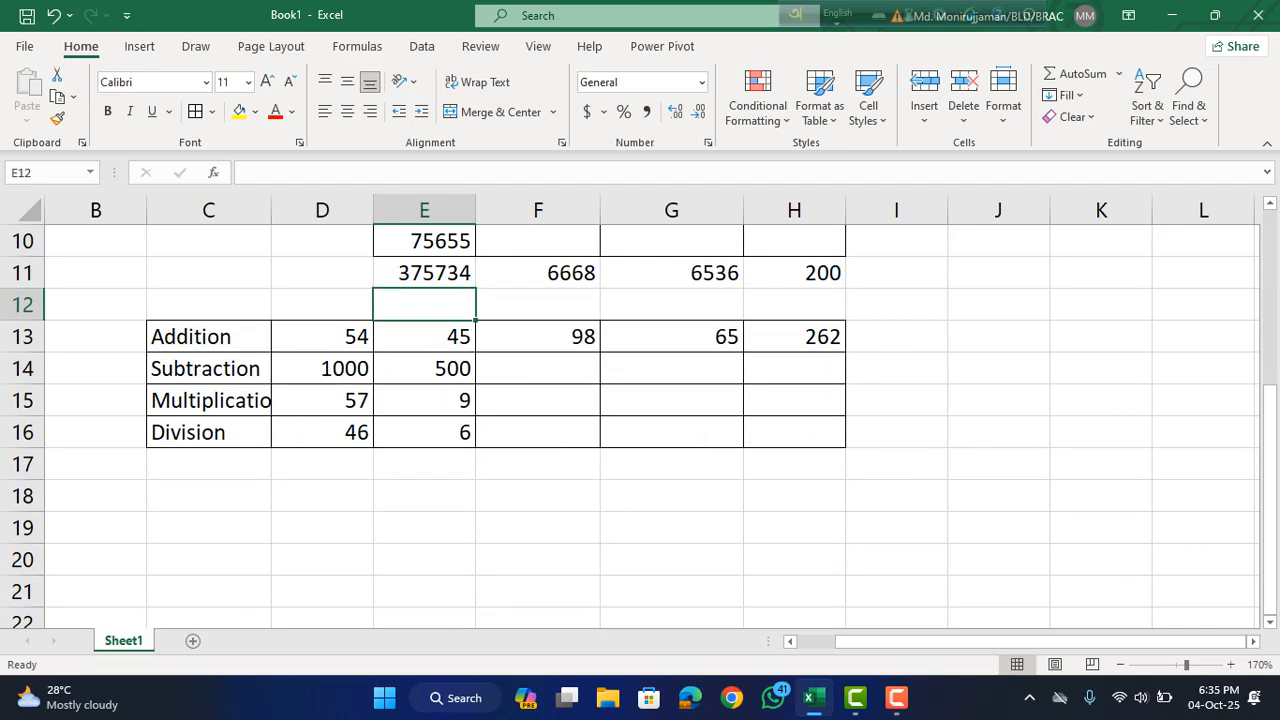
click(208, 337)
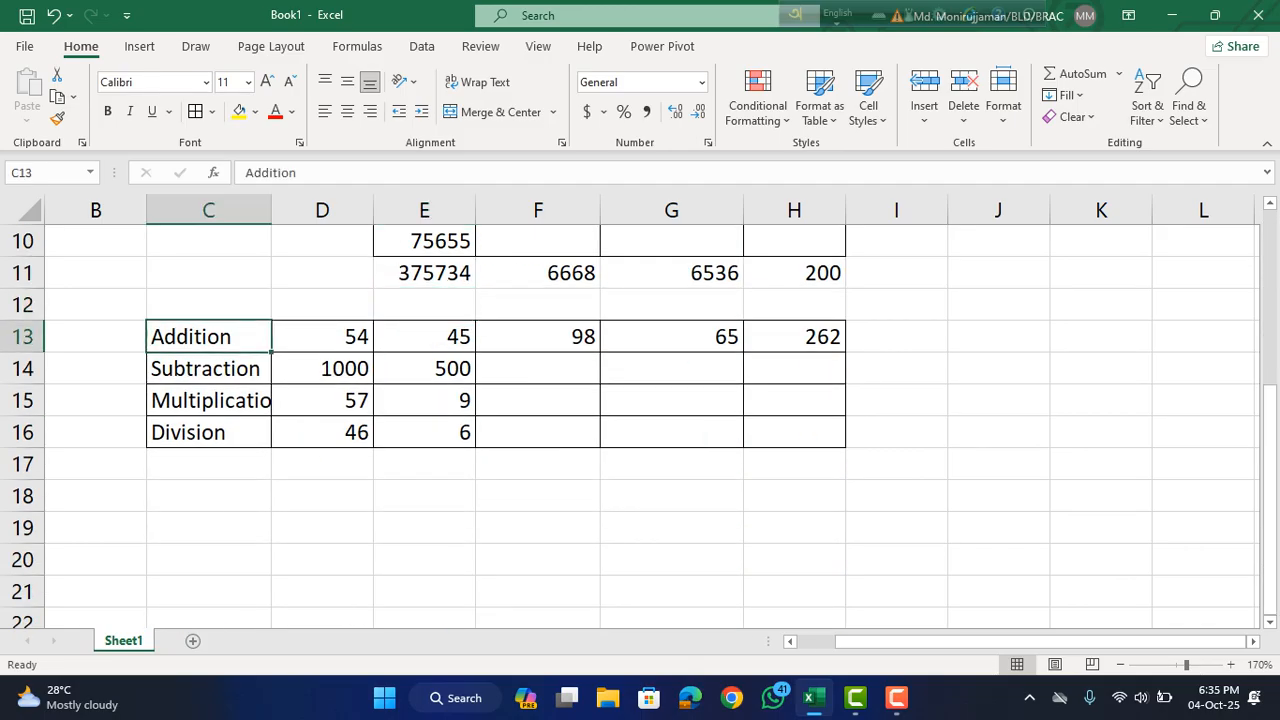
click(896, 337)
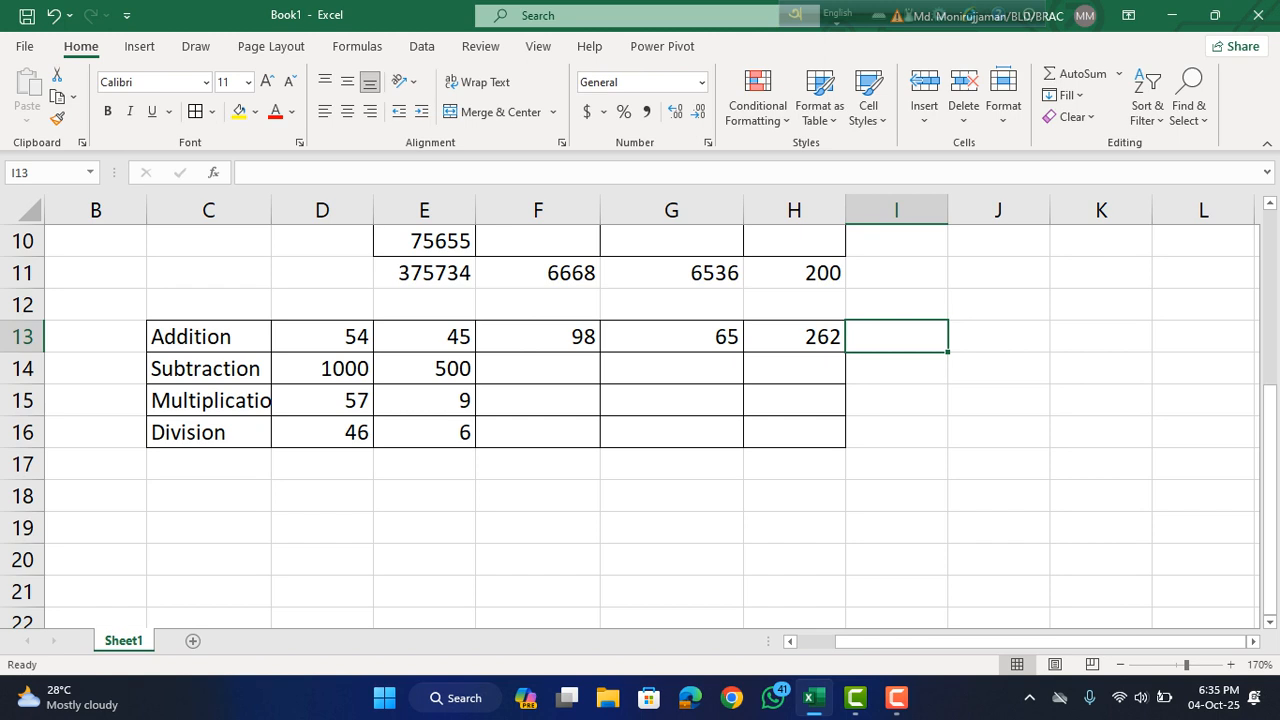
key(alt+equal)
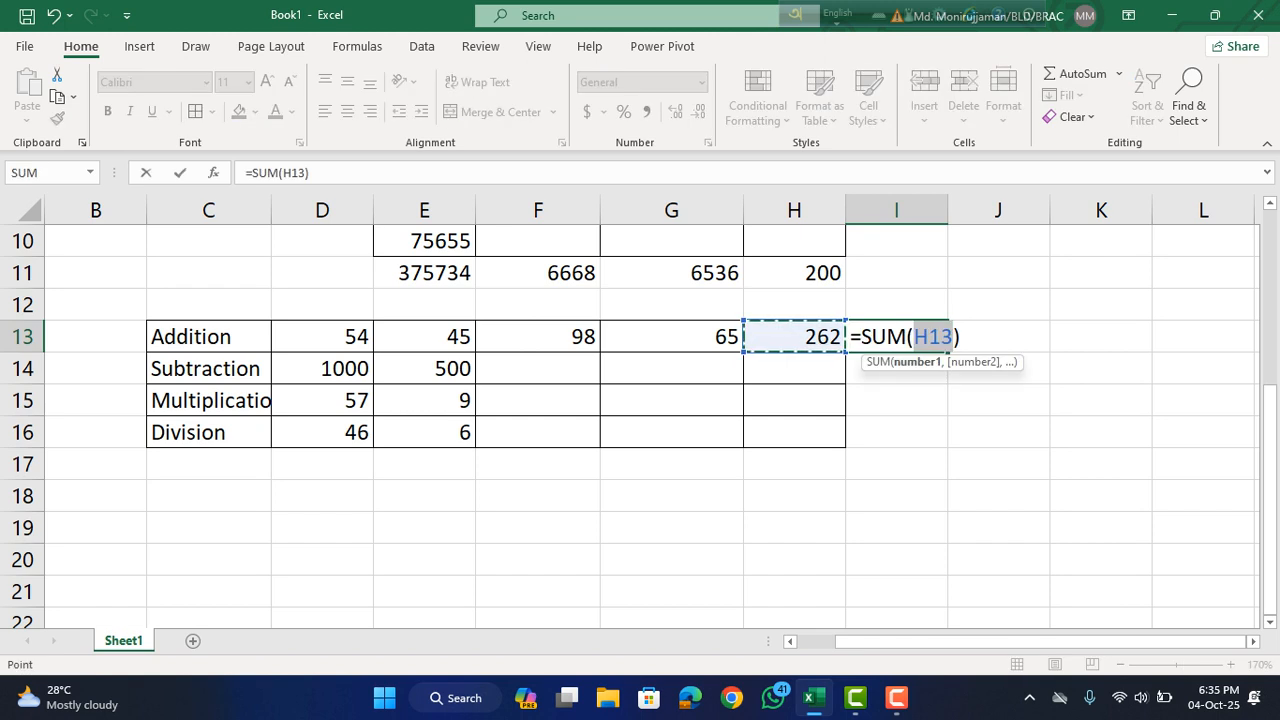
key(Escape)
click(896, 400)
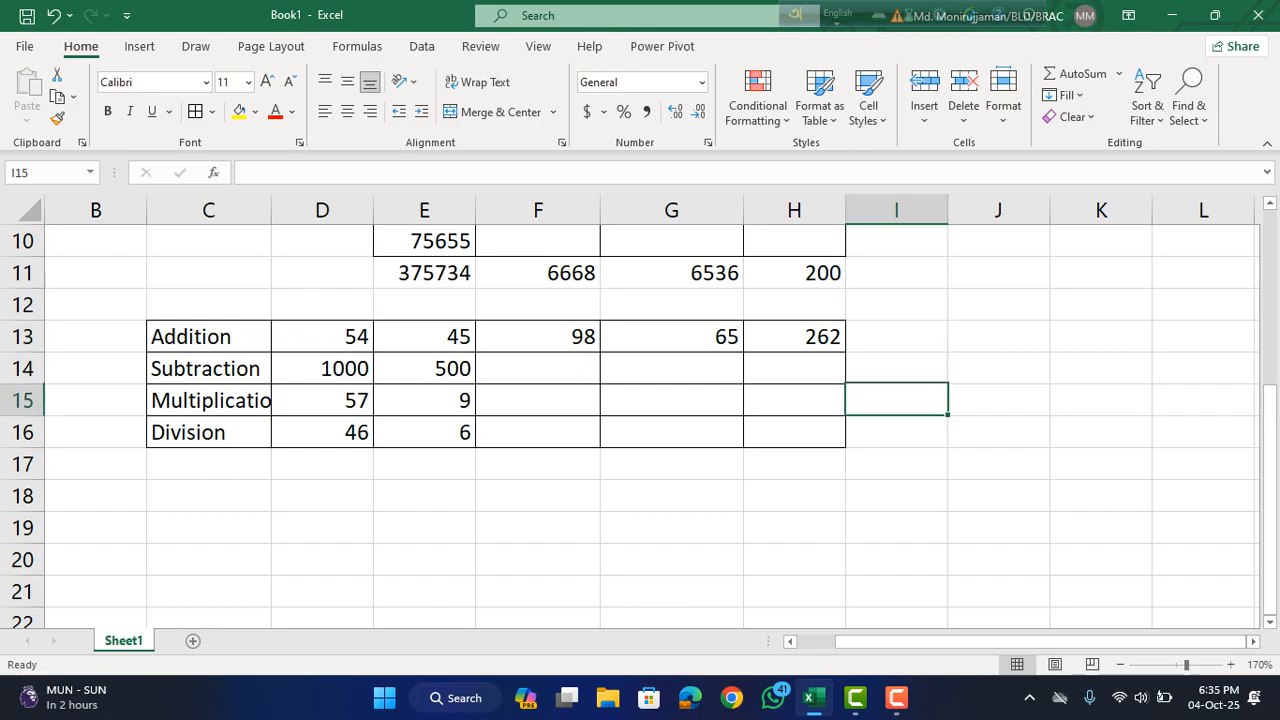
Try totaling the Addition row by applying AutoSum to D13:I13, and clear the result from I13.
drag(322, 336, 896, 336)
key(alt+=)
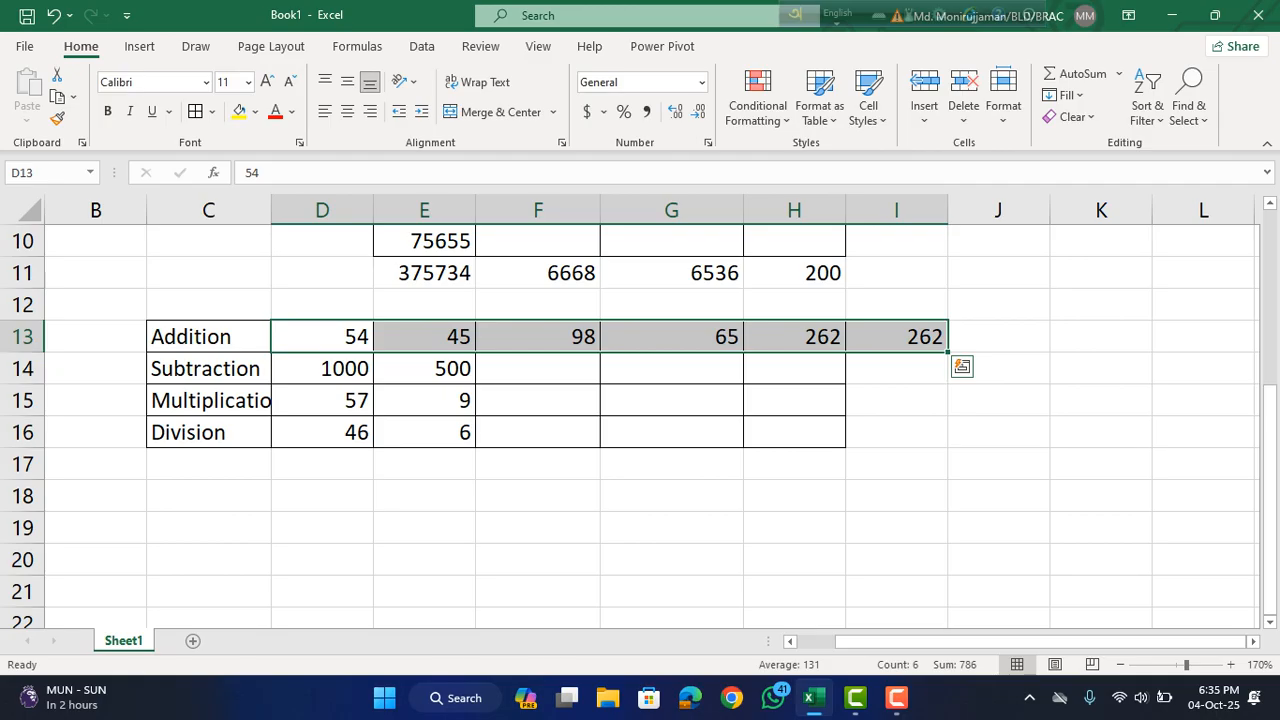
key(Tab)
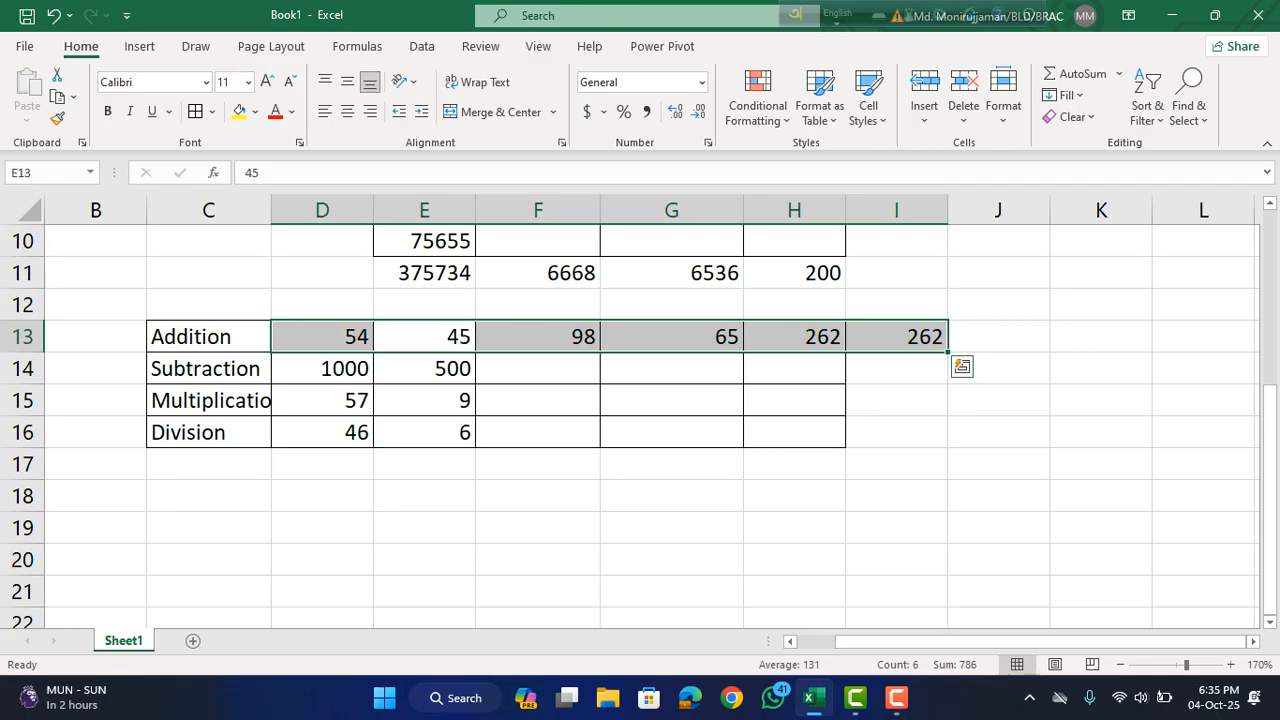
click(896, 369)
click(896, 337)
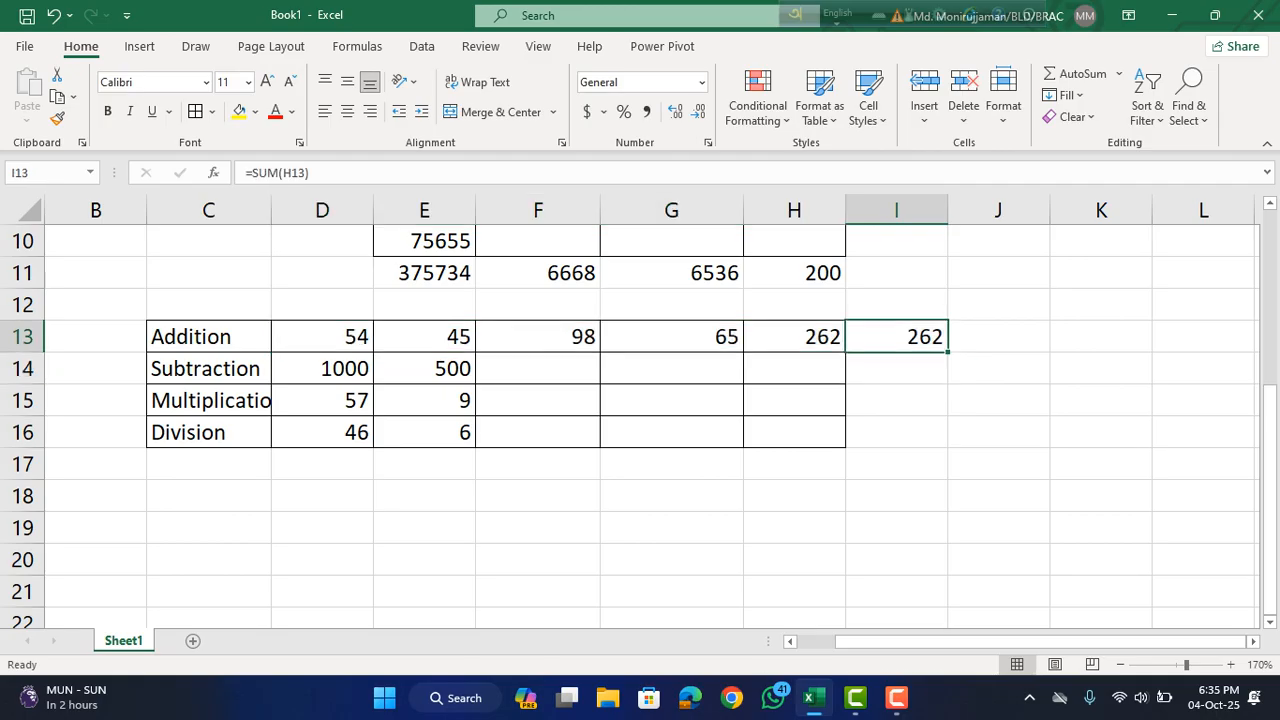
key(Delete)
click(896, 432)
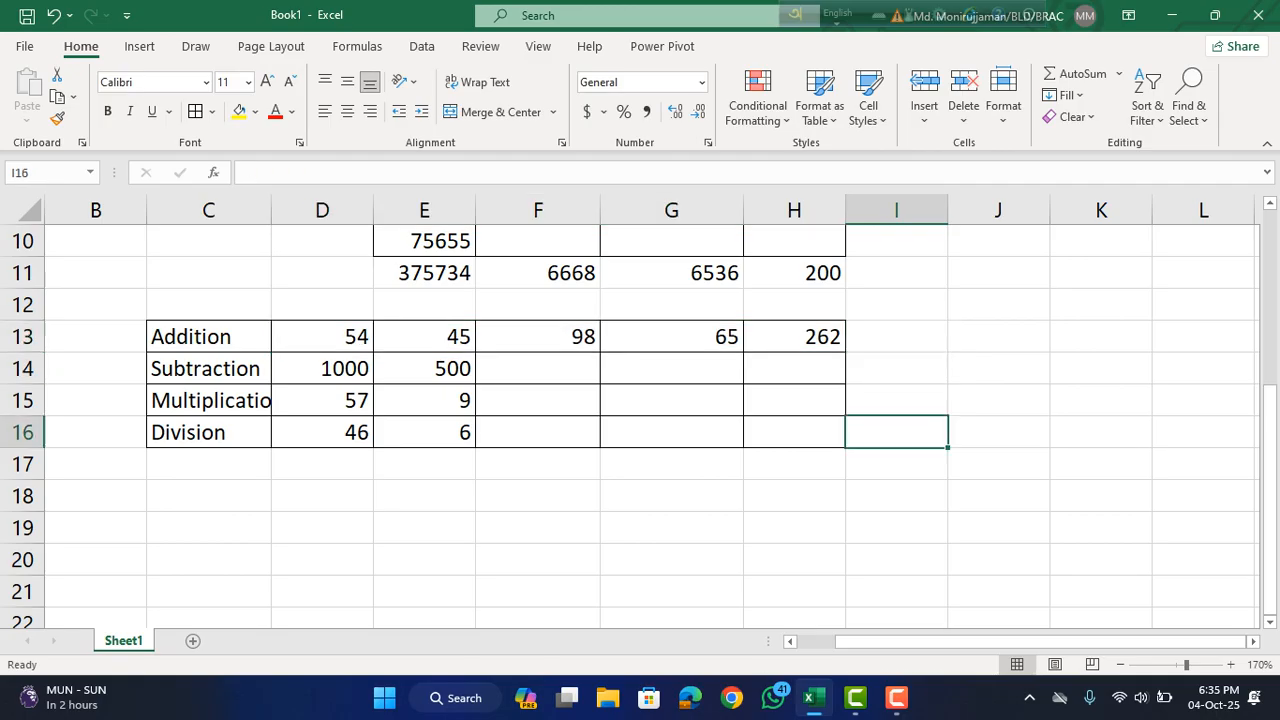
Total the Addition row by entering the formula =sum(D13:H13) in I13.
drag(322, 337, 896, 335)
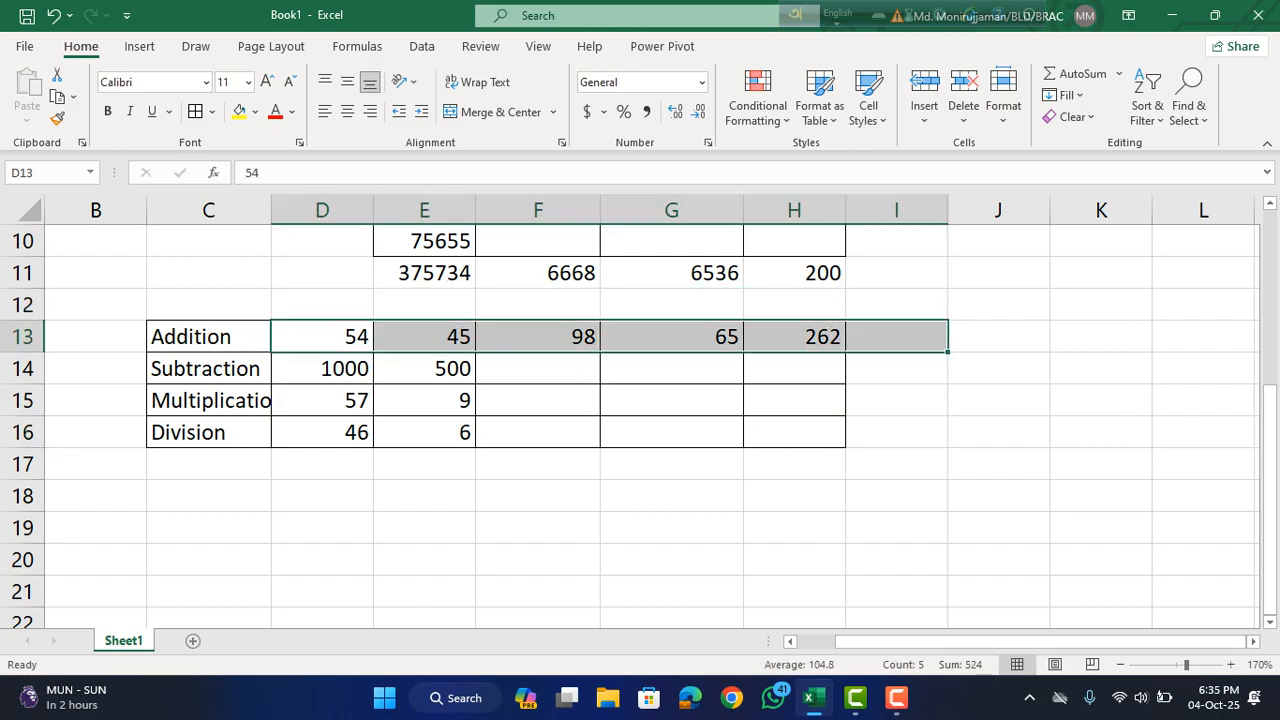
click(896, 432)
click(896, 337)
double_click(896, 337)
text(=sum)
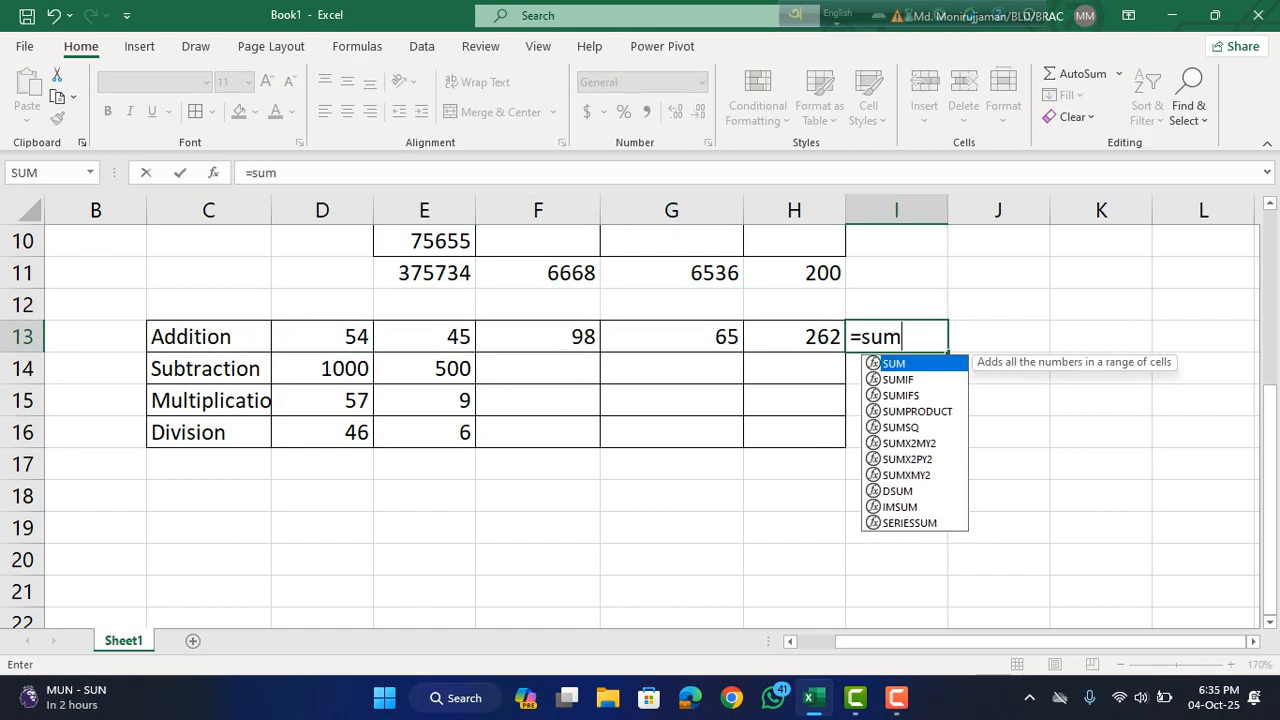
text(()
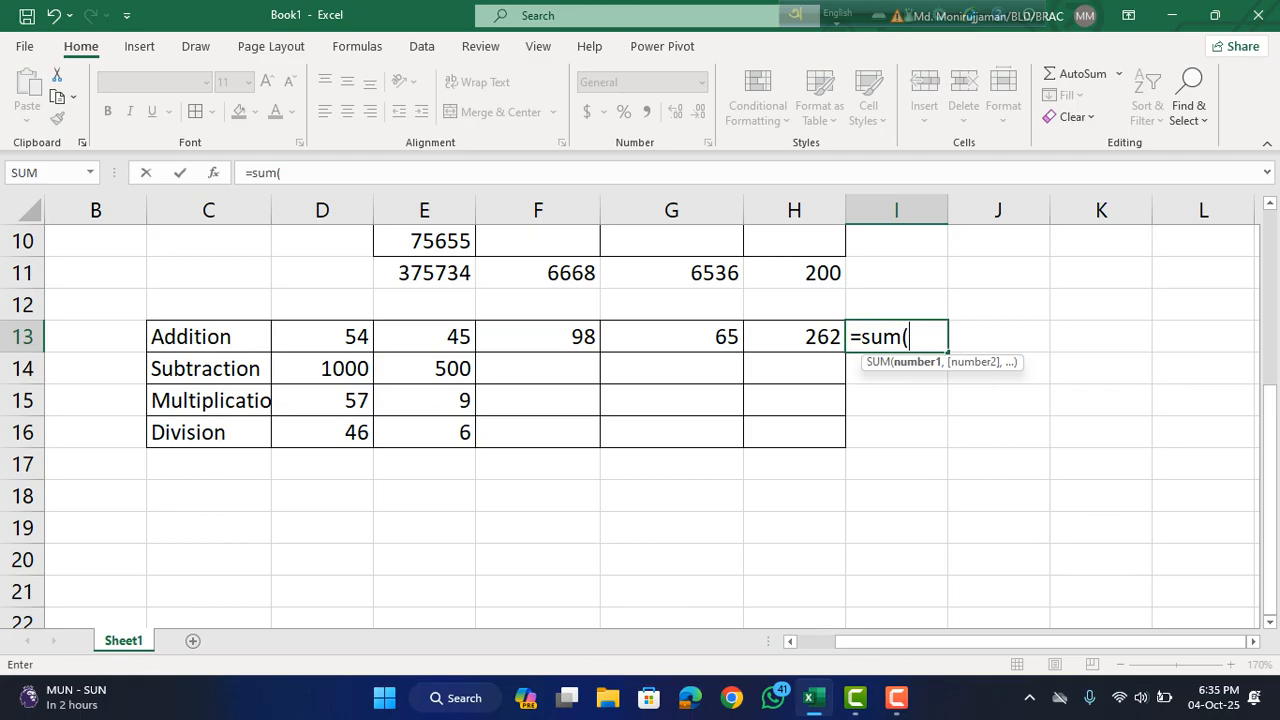
drag(330, 337, 840, 350)
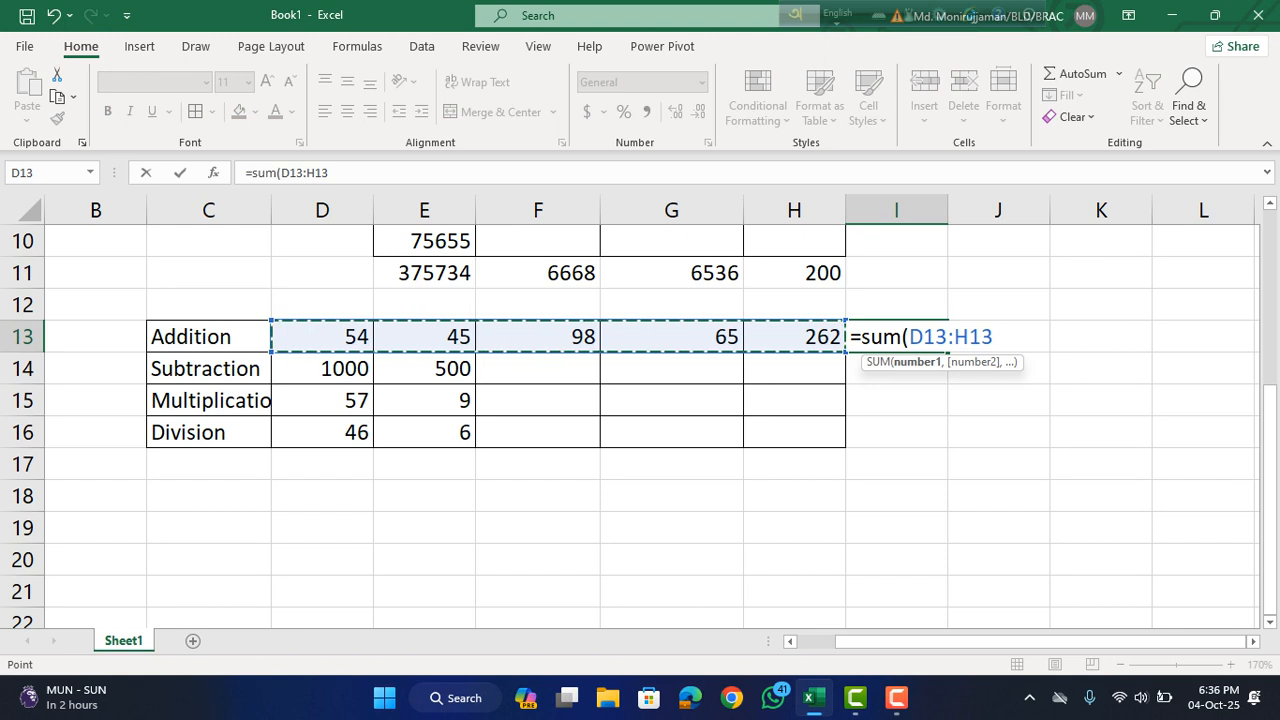
text())
key(Return)
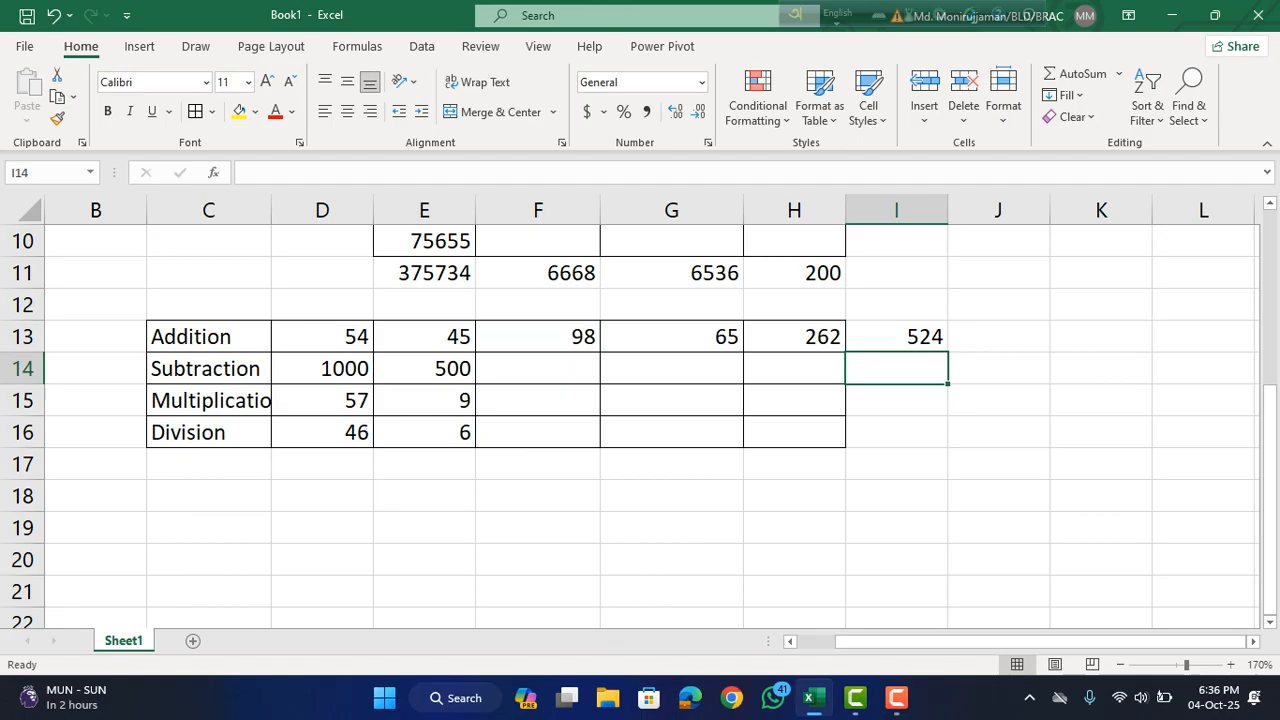
Clear the formula in I13 and calculate the Addition row's total with AutoSum on the range D13:I13.
click(896, 432)
click(896, 337)
key(Delete)
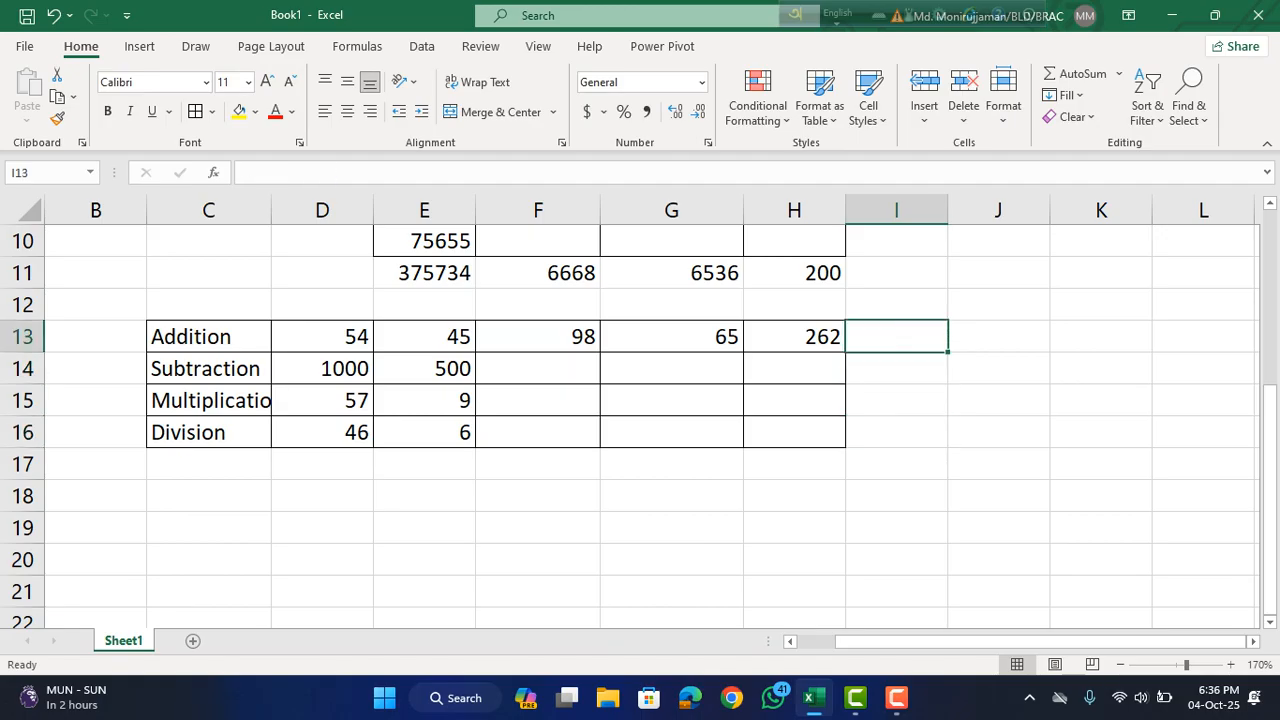
click(424, 400)
drag(322, 337, 896, 337)
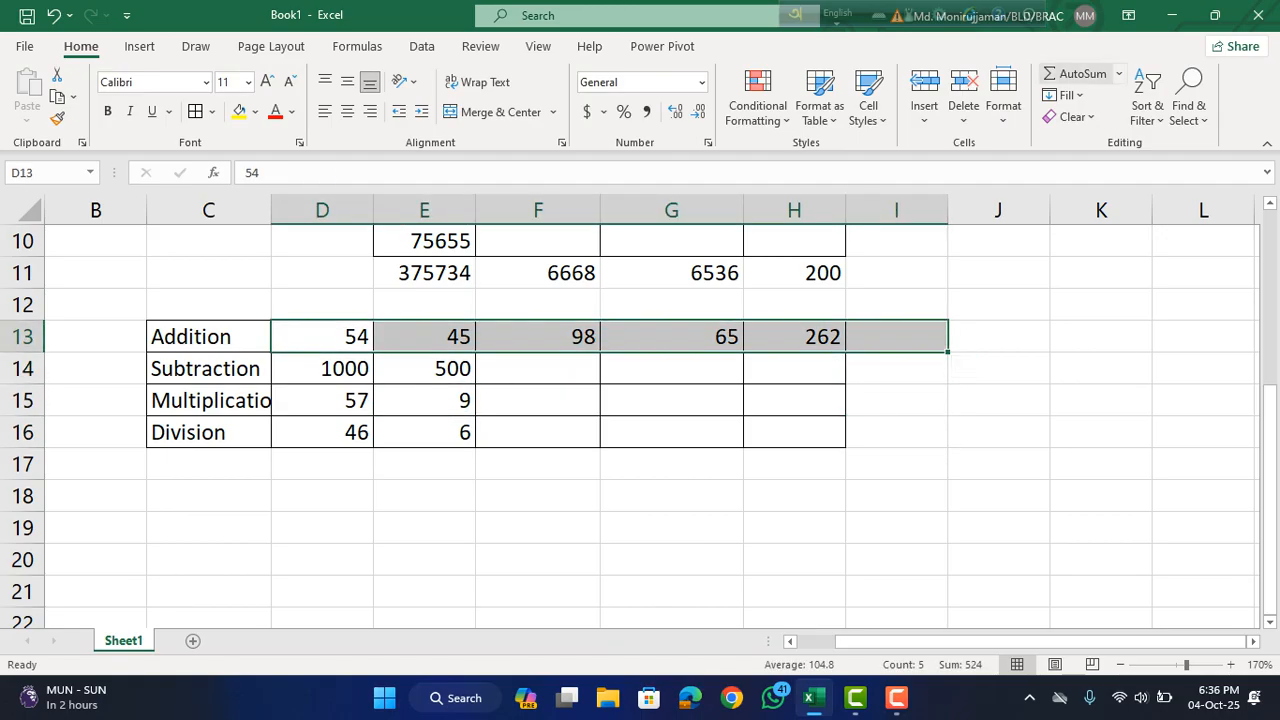
click(1076, 74)
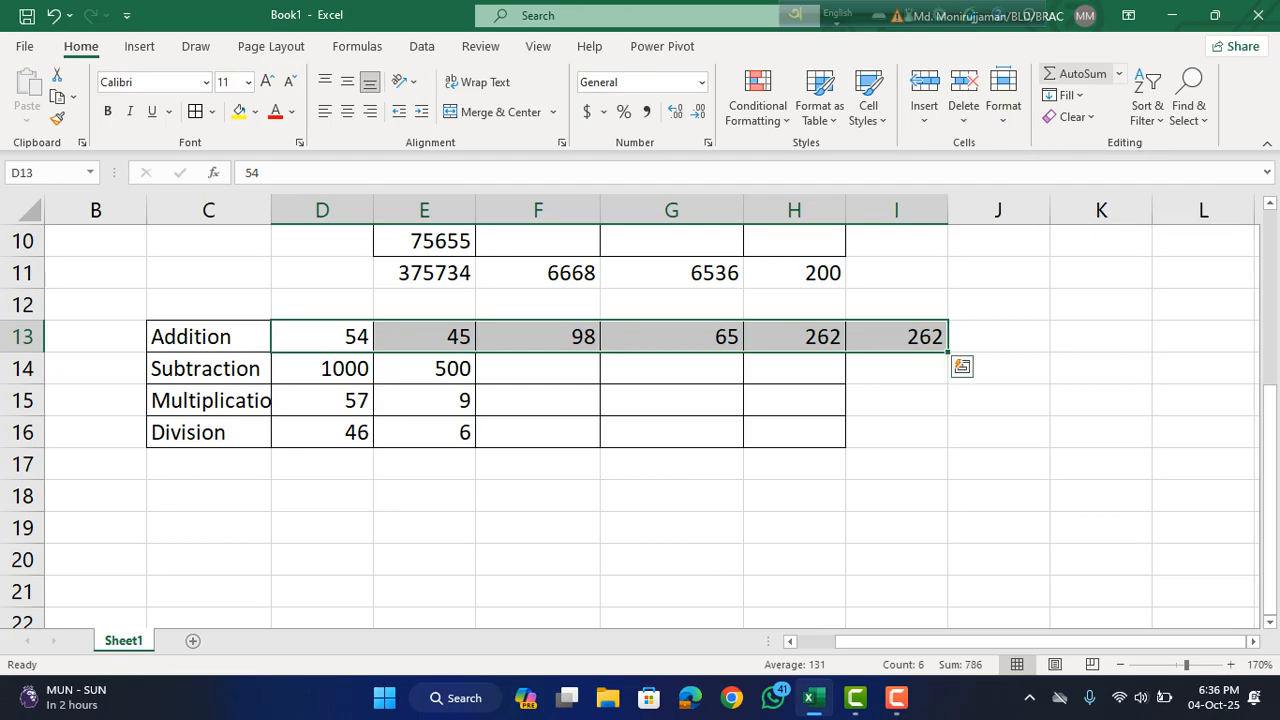
click(896, 528)
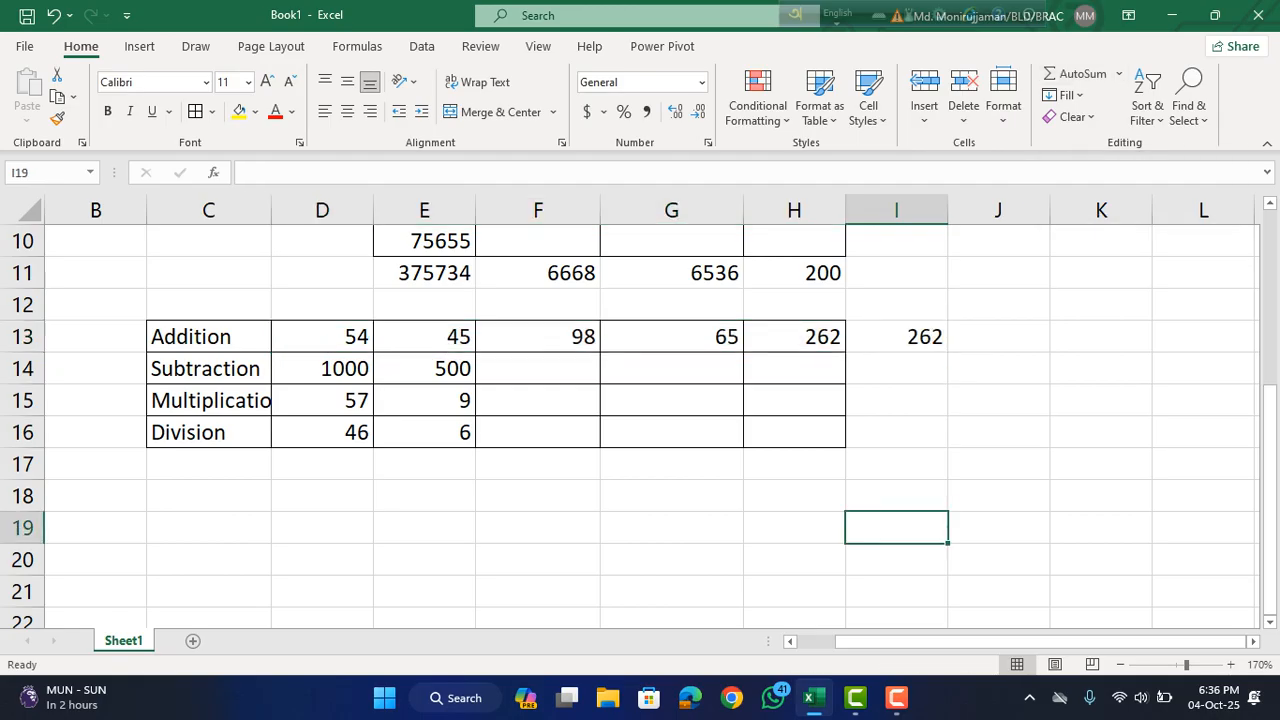
Subtract the second value from the first in the Subtraction row by entering =D14-E14 in I14.
key(Up)
key(Up)
key(Up)
key(Up)
key(Up)
text(=)
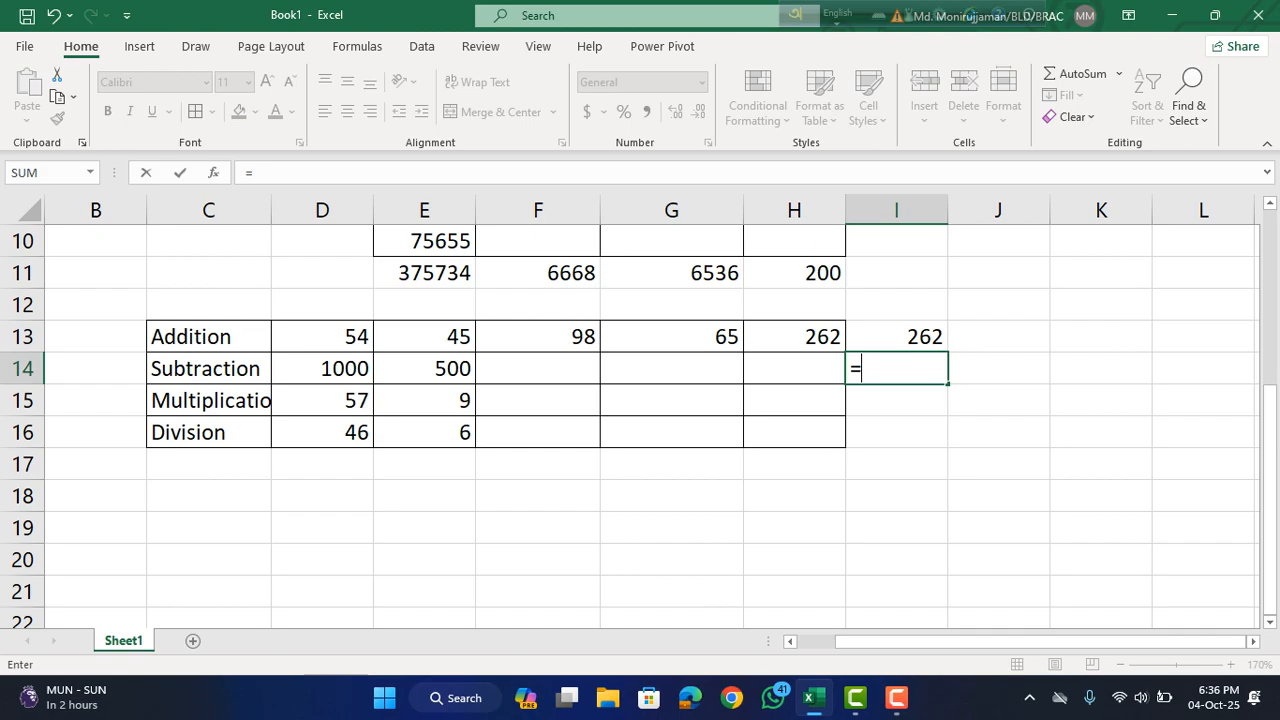
key(Left)
key(Left)
key(Left)
key(Left)
key(Left)
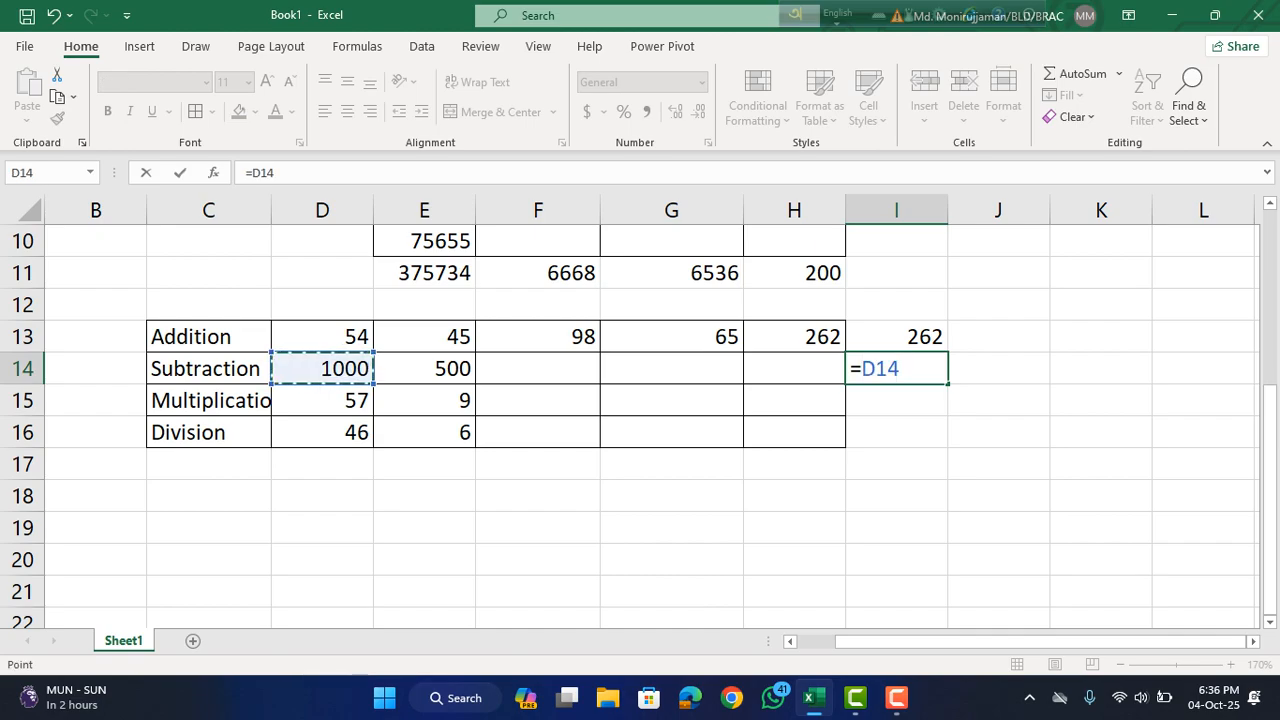
text(-)
key(Left)
key(Left)
key(Left)
key(Left)
key(Return)
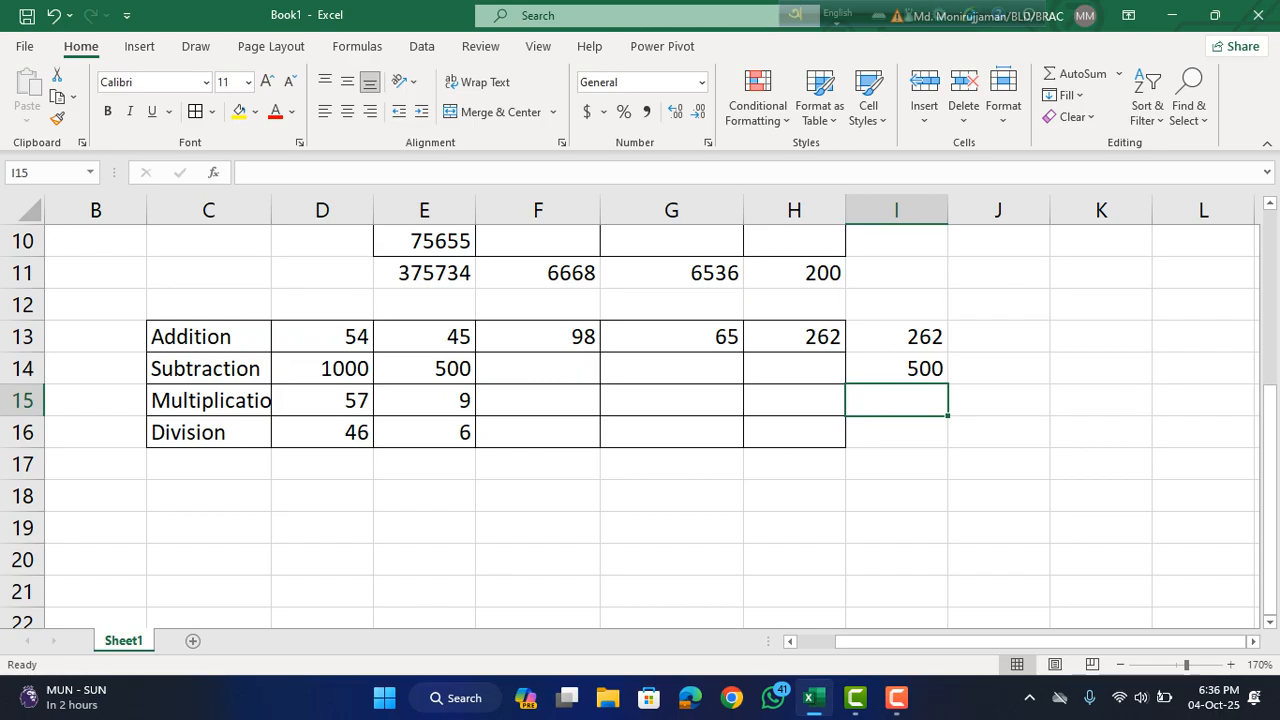
Multiply the two values in the Multiplication row by entering =D15*E15 in I15.
text(=)
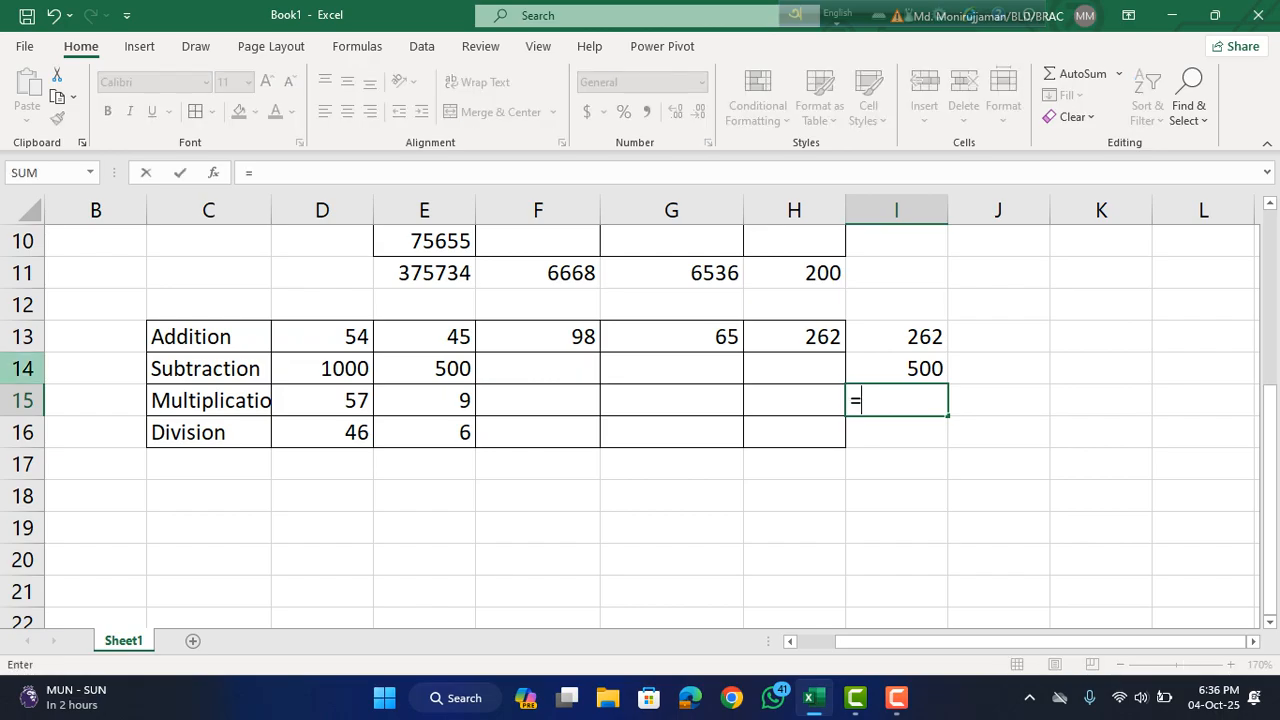
click(322, 401)
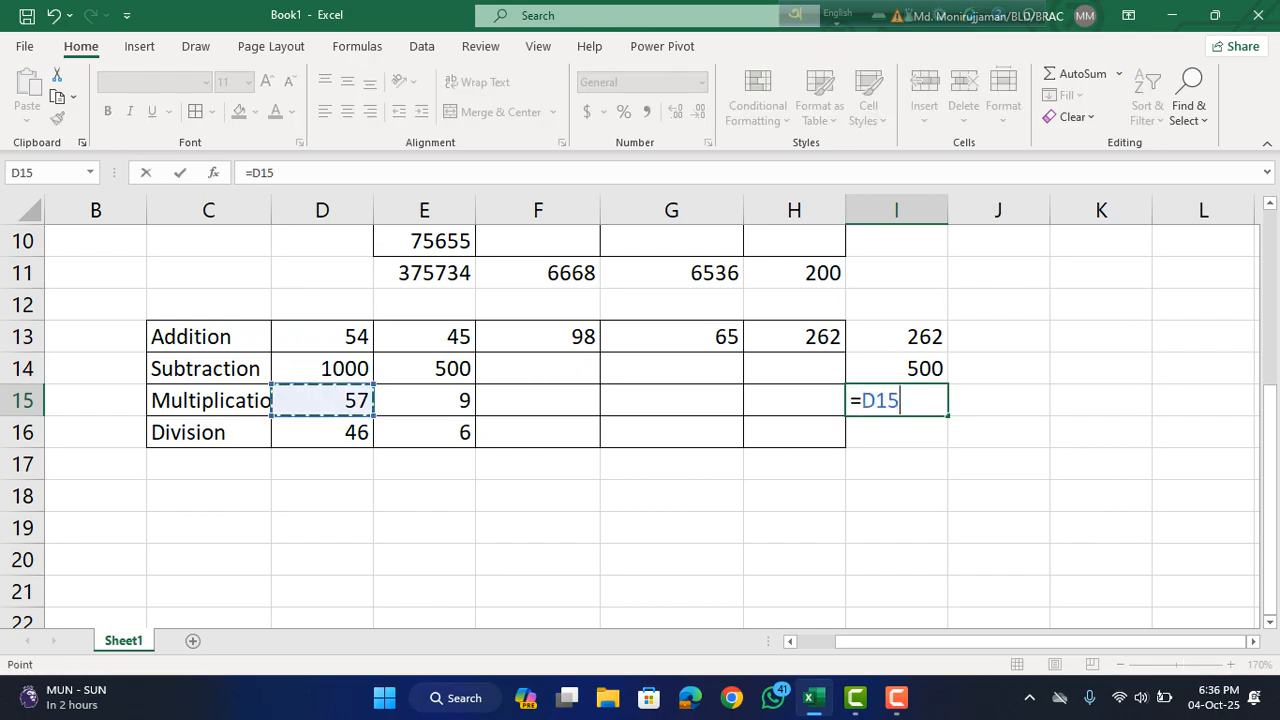
text(*)
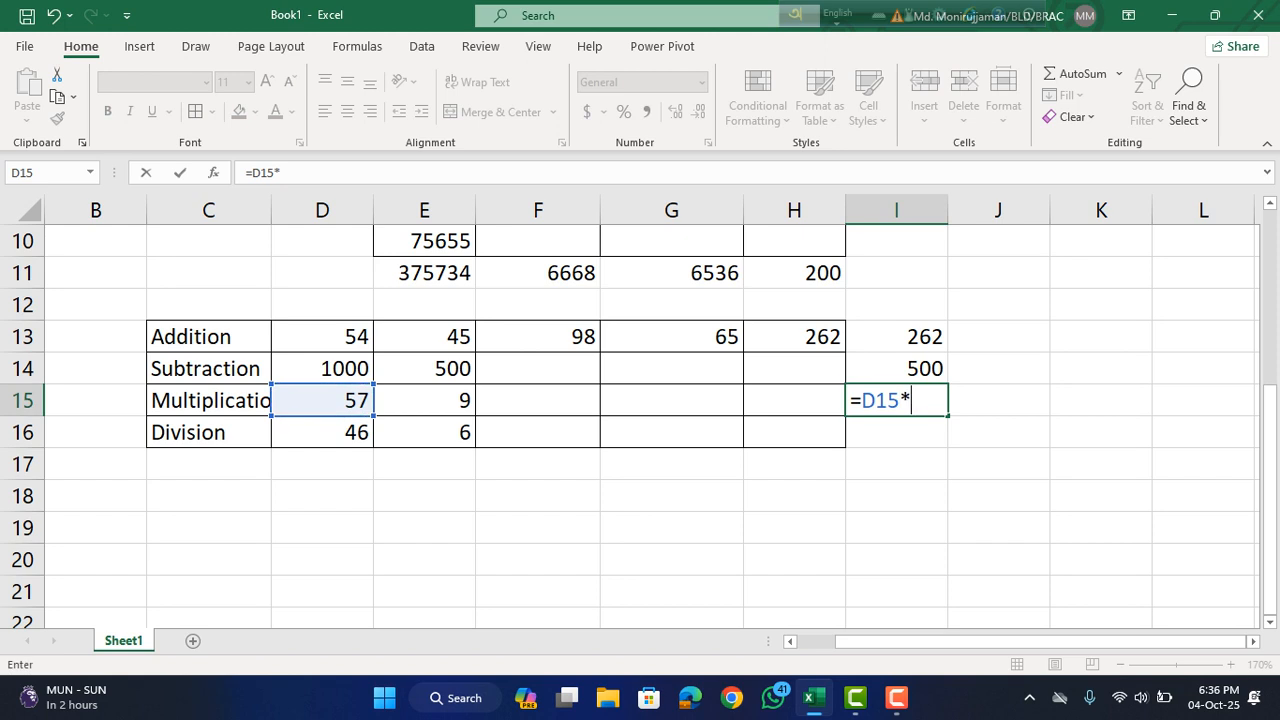
click(424, 401)
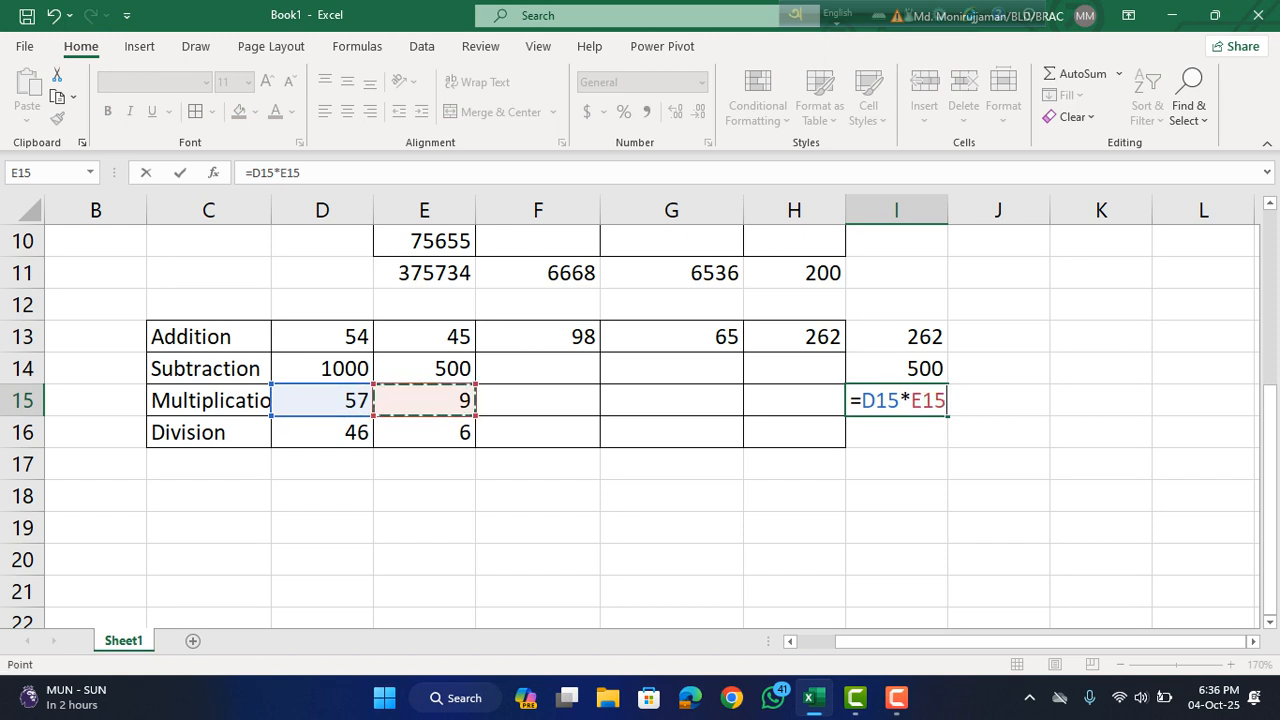
key(Return)
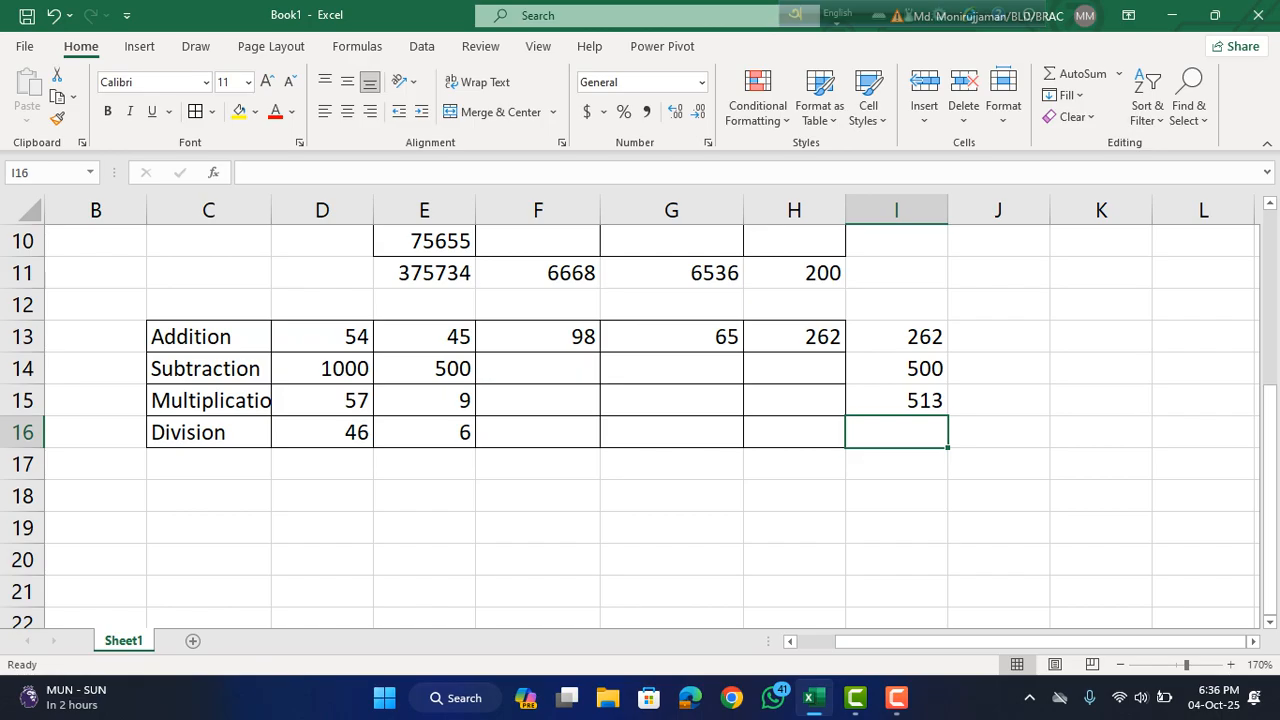
Divide the first value by the second in the Division row by entering =D16/E16 in I16.
text(=)
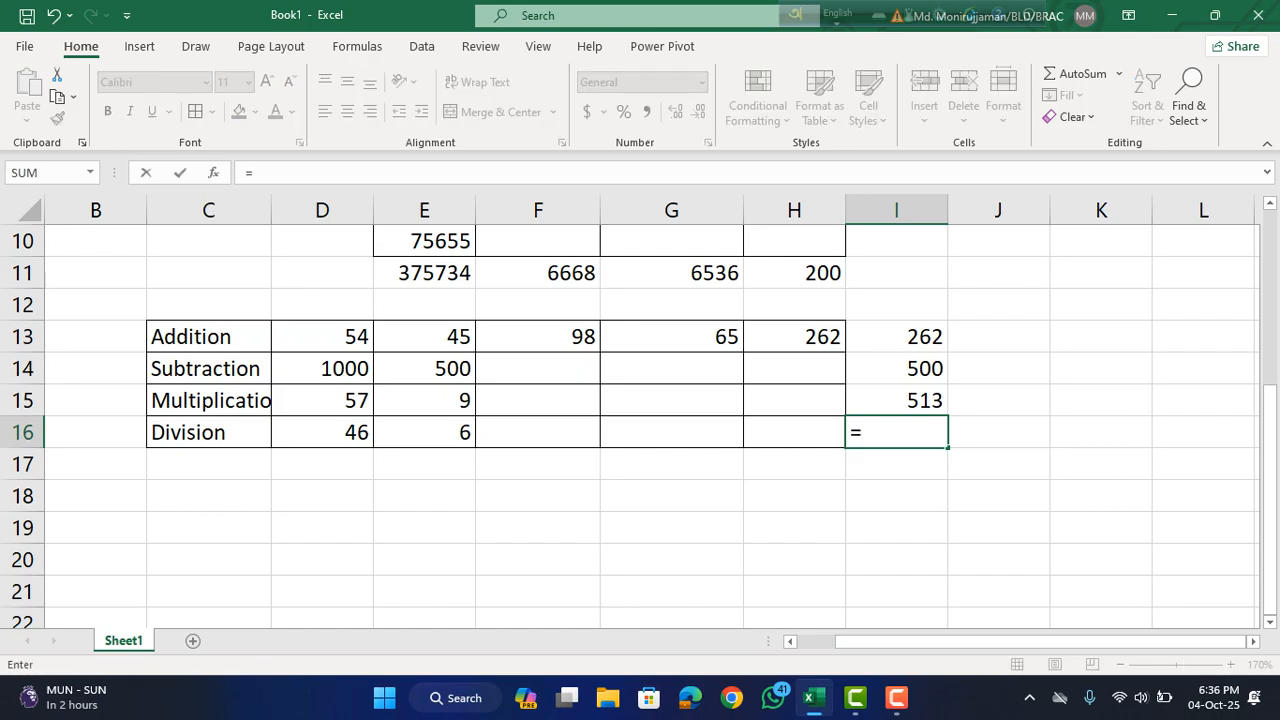
click(322, 432)
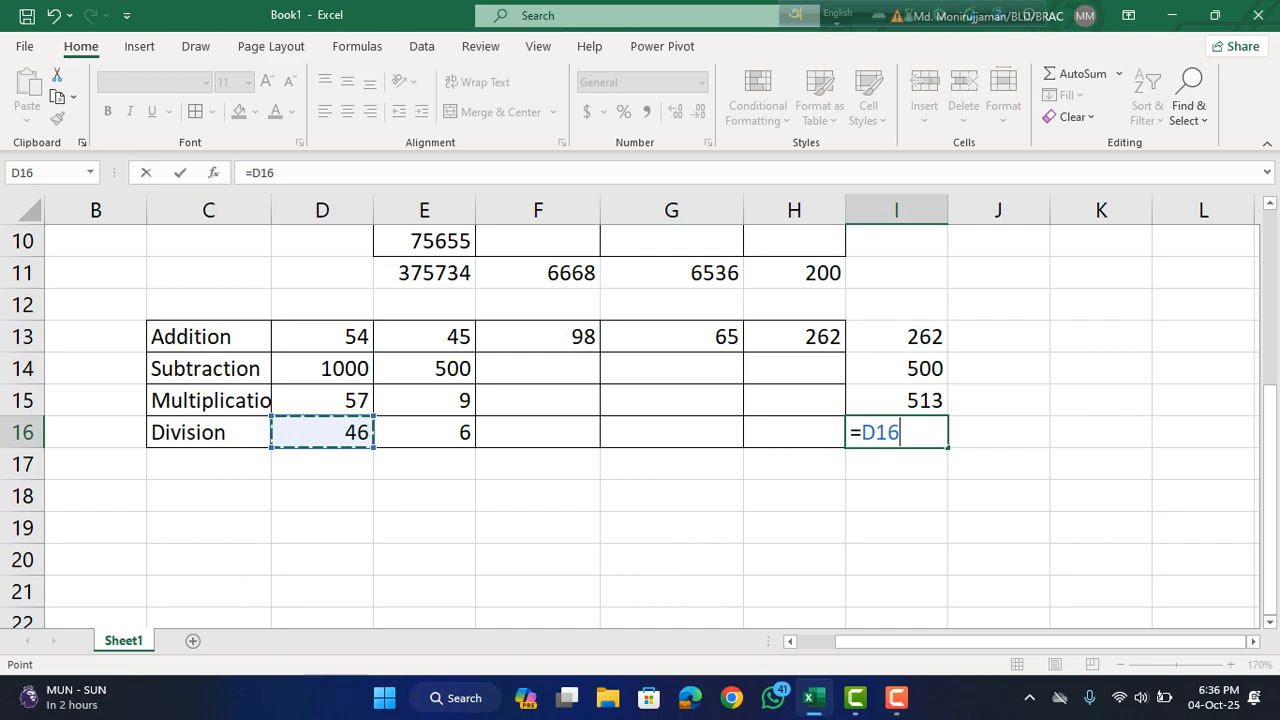
text(/)
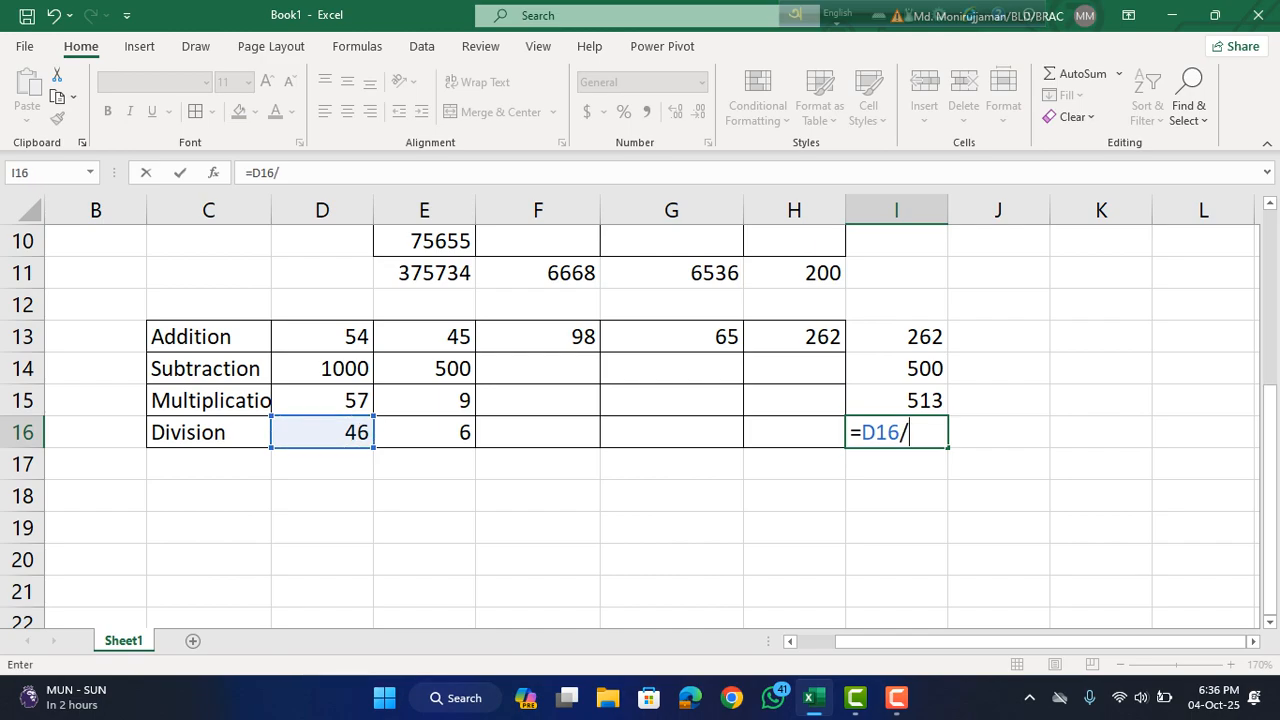
click(424, 432)
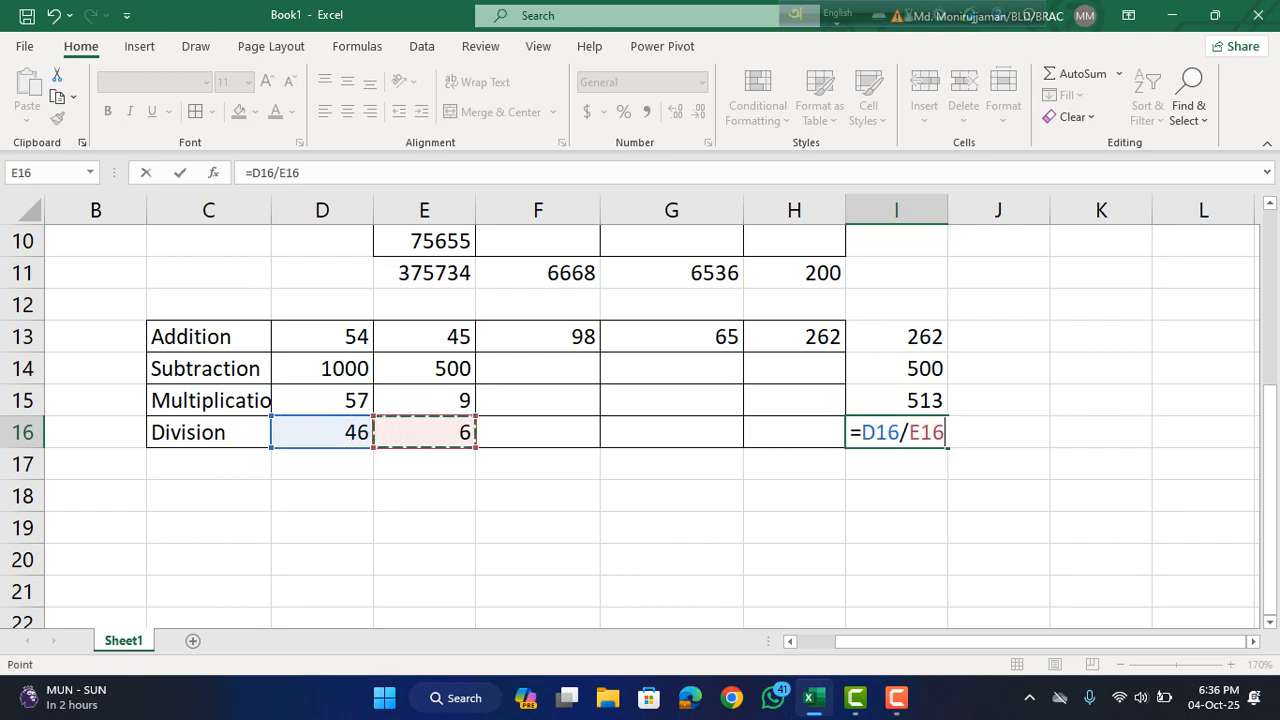
key(Return)
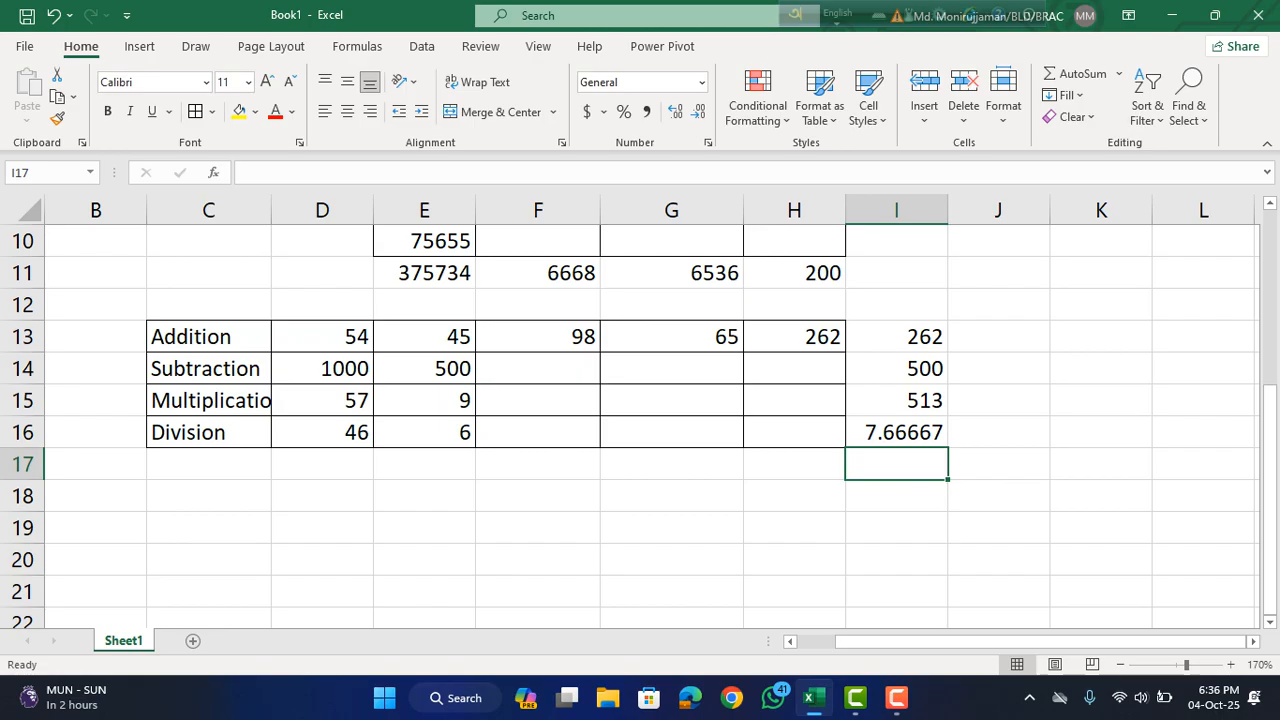
scroll(640, 420, up, 3)
scroll(640, 420, down, 1)
scroll(640, 420, up, 1)
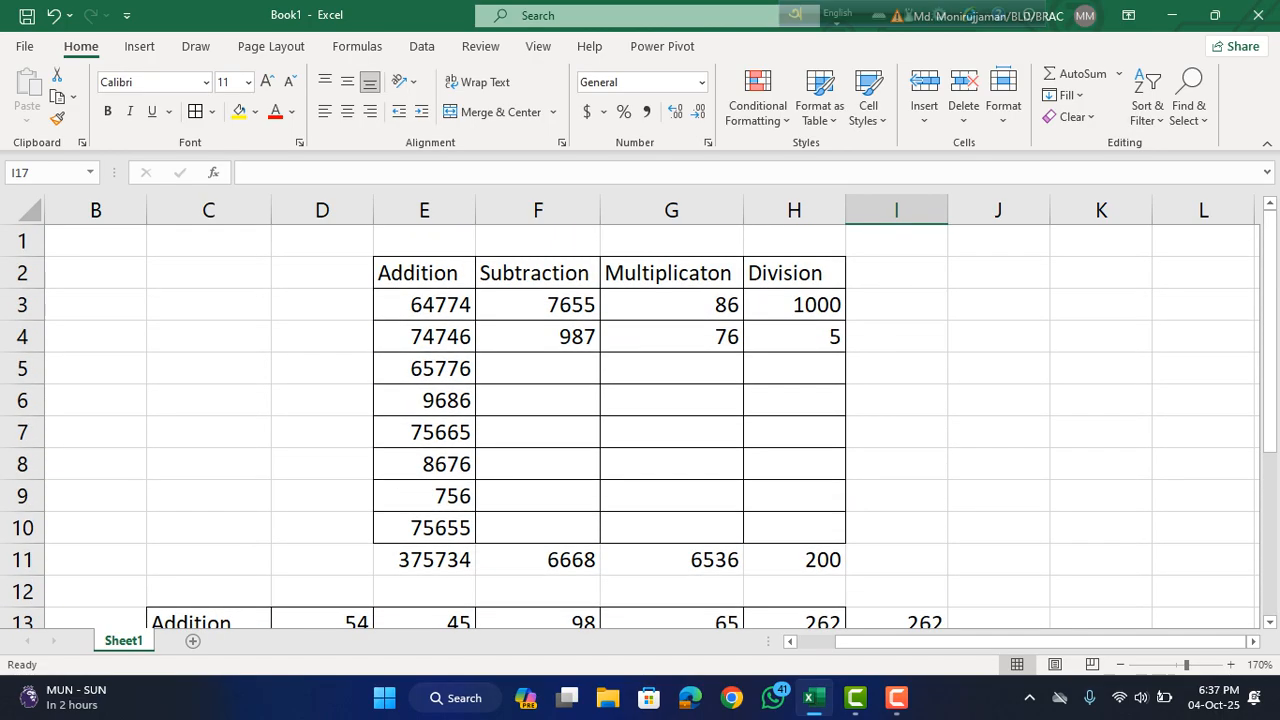
scroll(640, 420, down, 6)
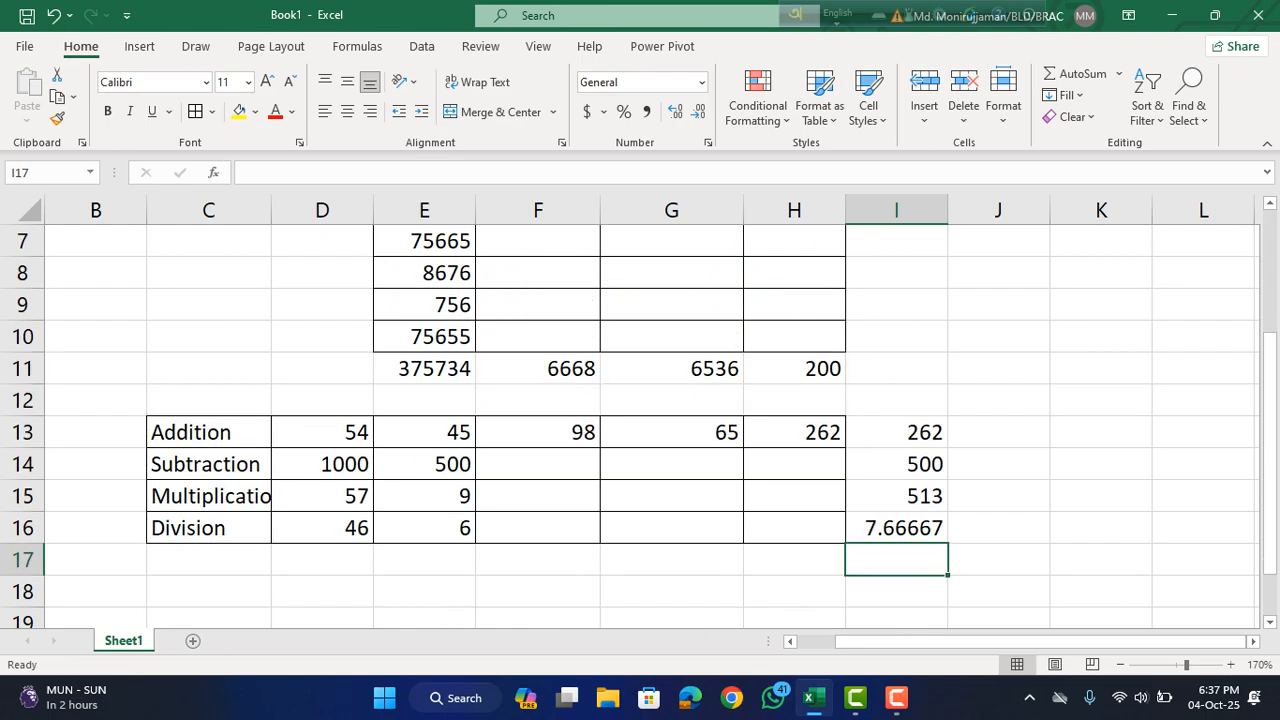
scroll(640, 420, up, 3)
Enter scattered practice values below the tables: 342 in C20, 876 in D26 and 67 in C29.
scroll(640, 420, down, 3)
click(208, 273)
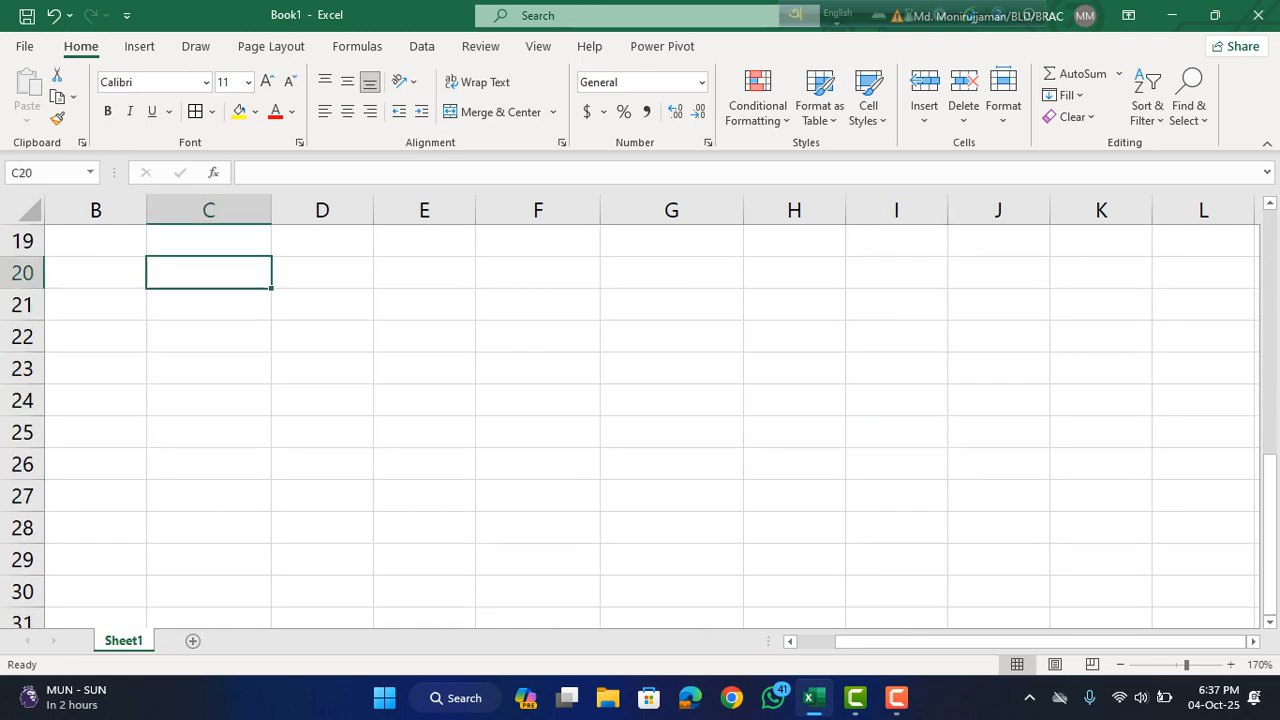
text(34)
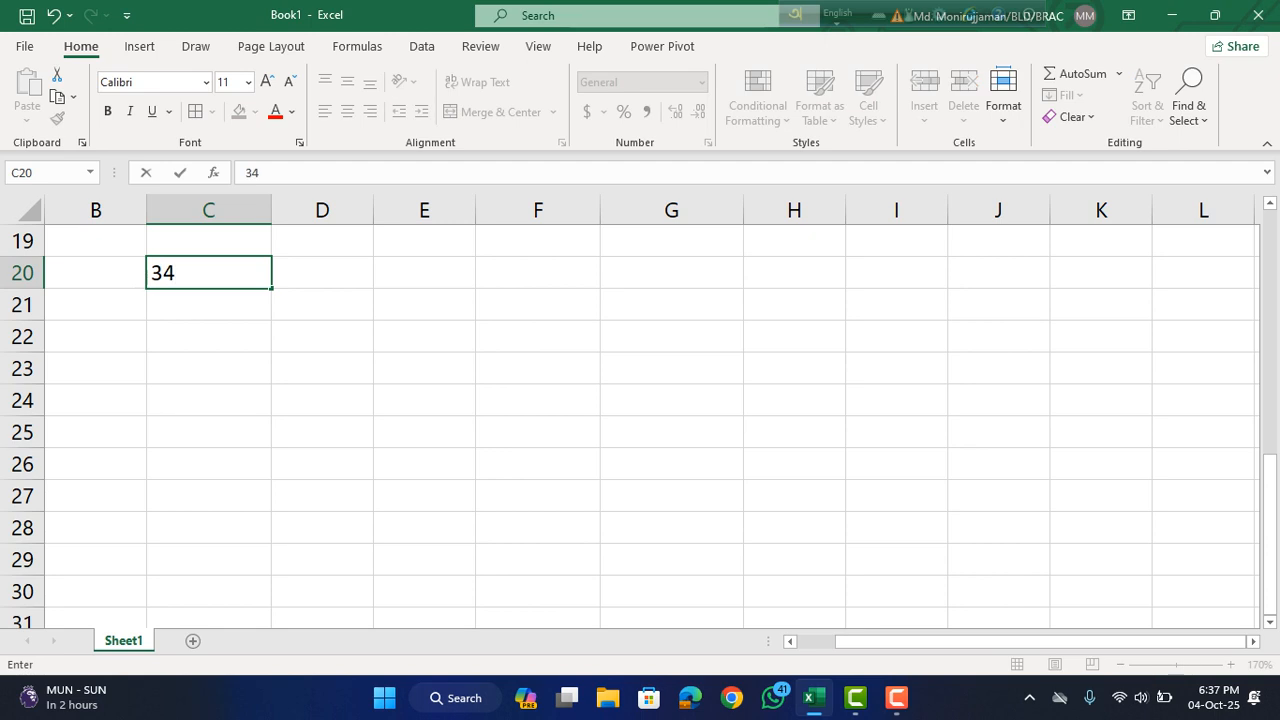
text(2)
click(322, 464)
text(87)
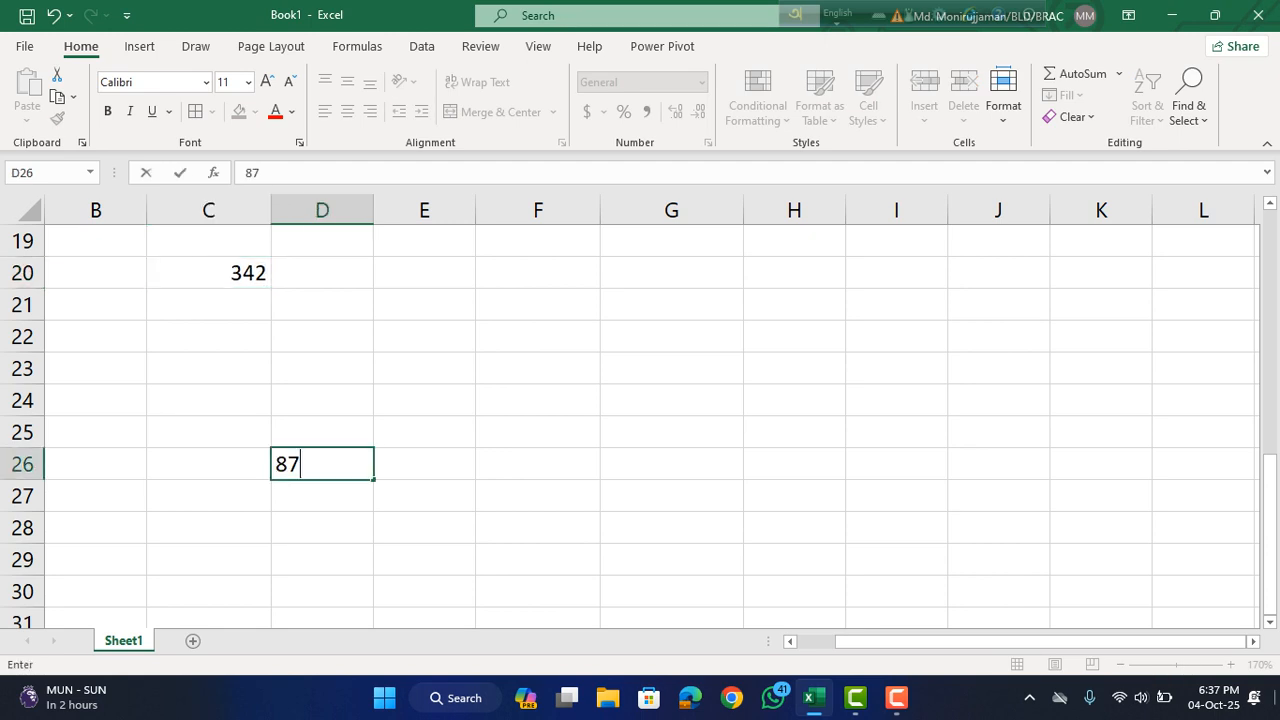
text(6)
click(209, 560)
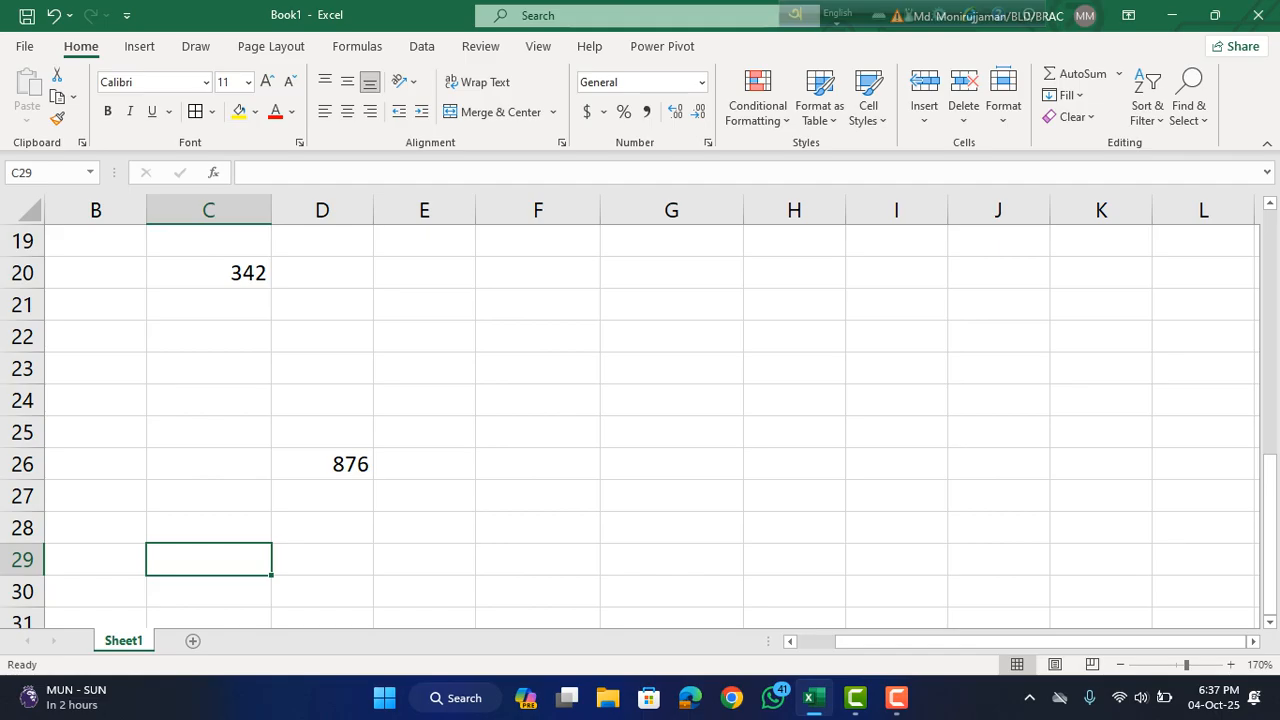
text(67)
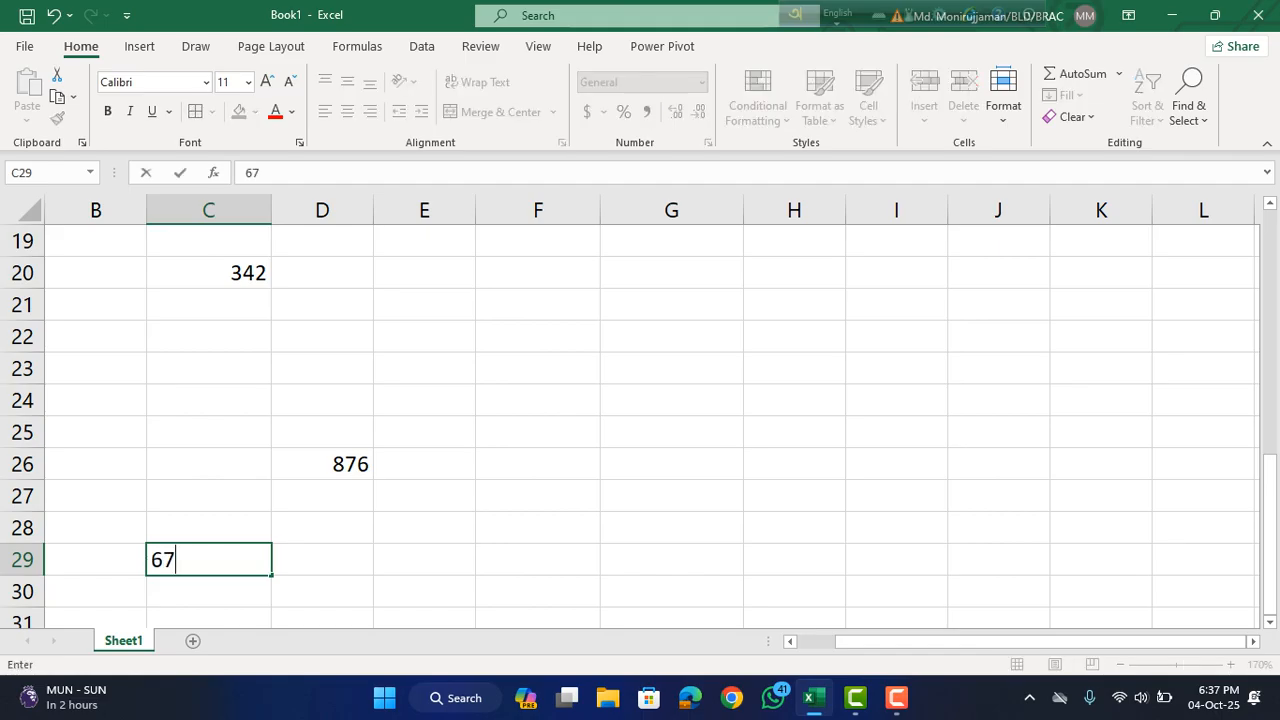
click(795, 400)
Add the three scattered values by entering the formula =C20+D26+C29 in G21.
click(672, 305)
text(=)
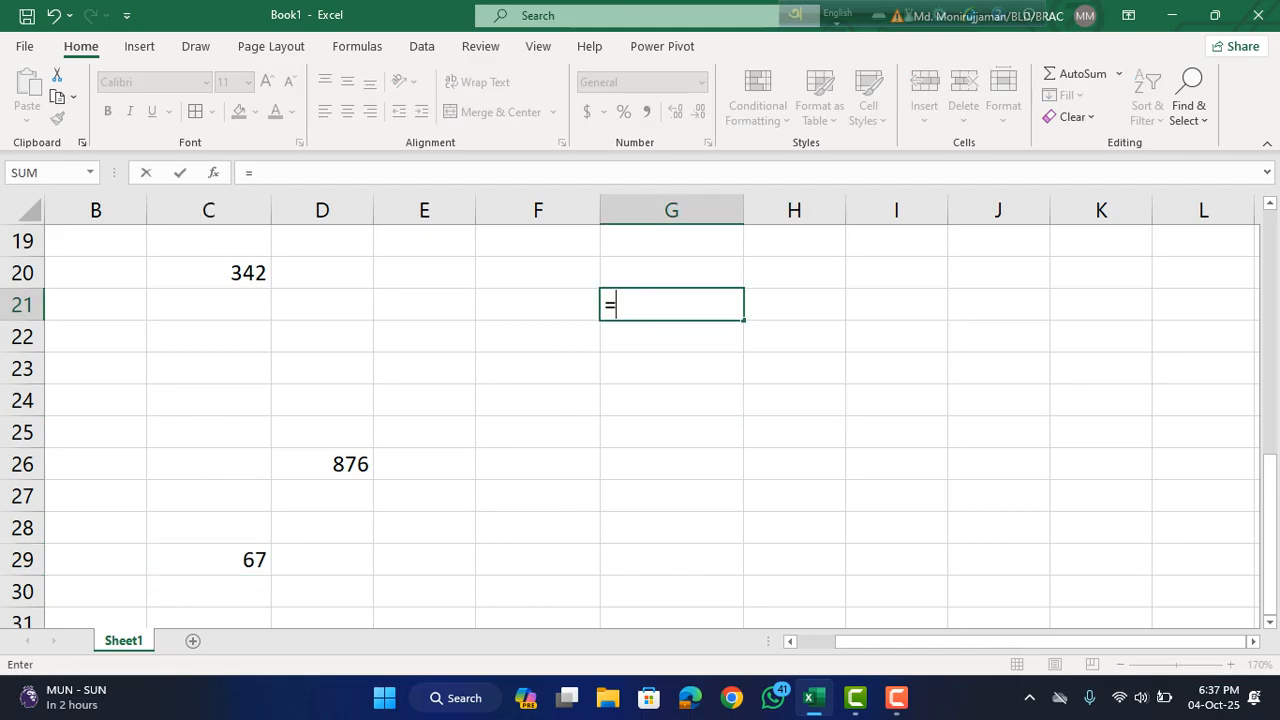
click(209, 273)
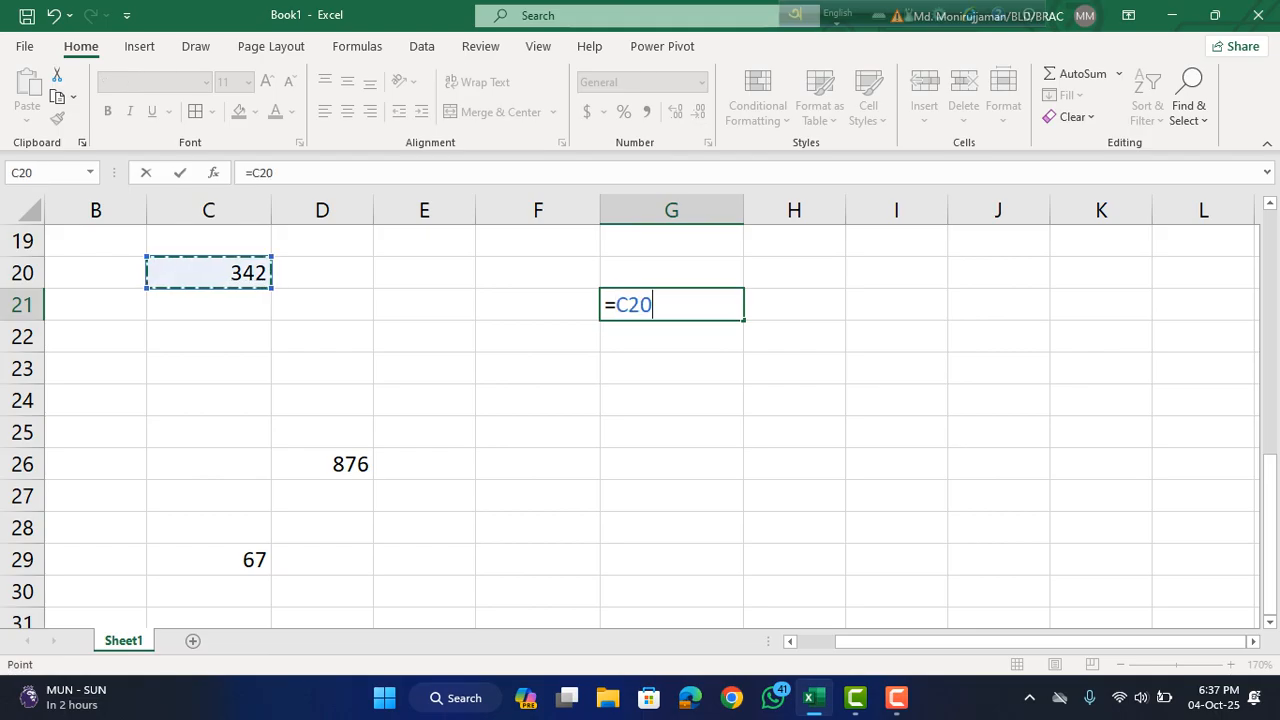
text(+)
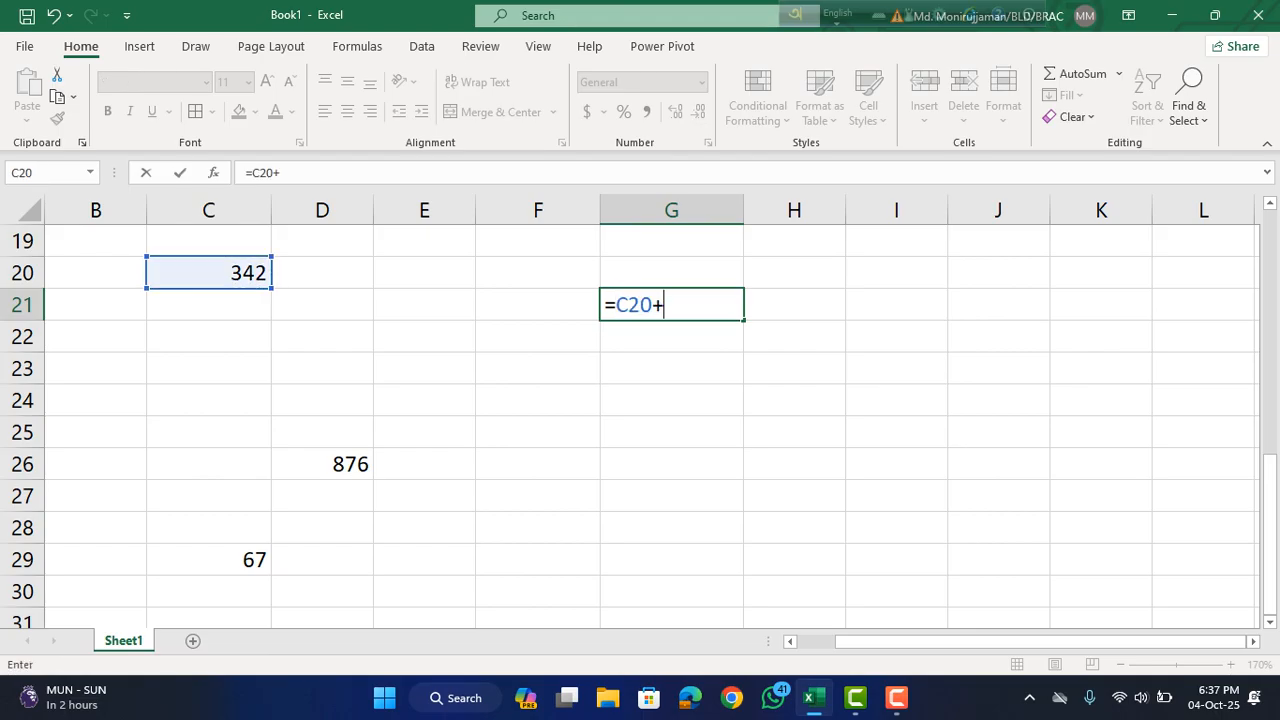
click(322, 464)
text(+)
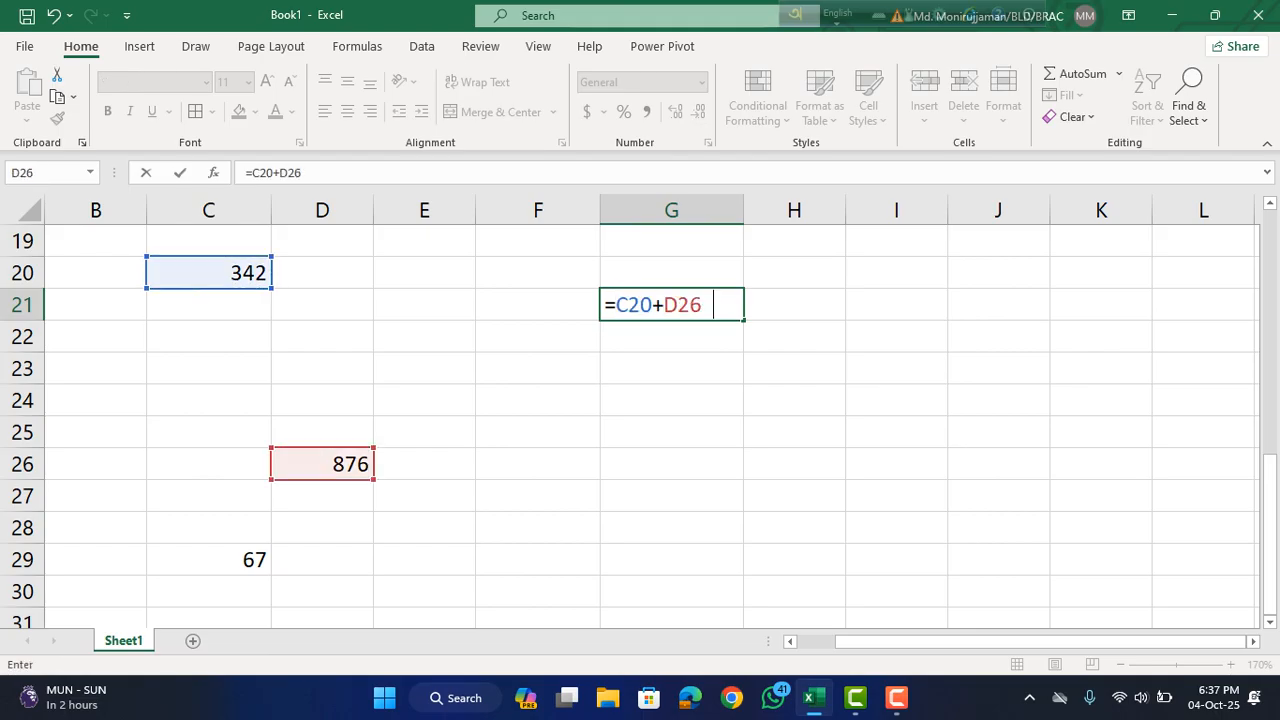
click(208, 560)
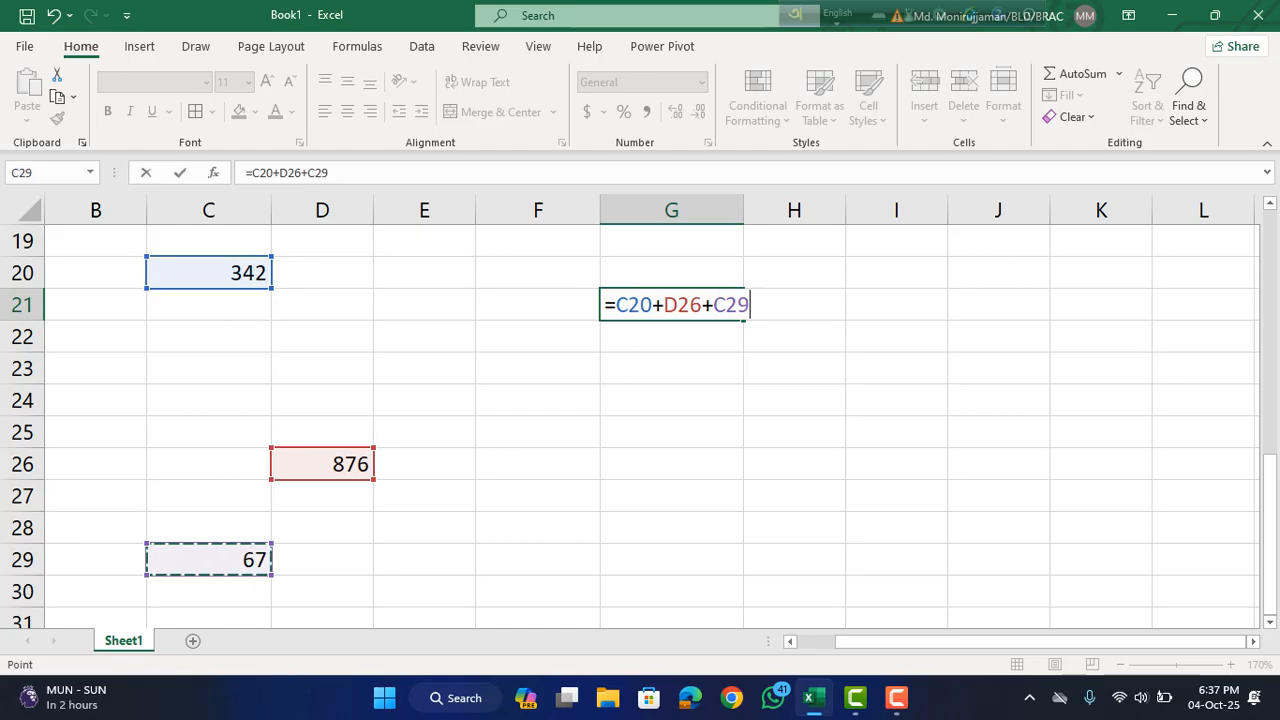
key(Return)
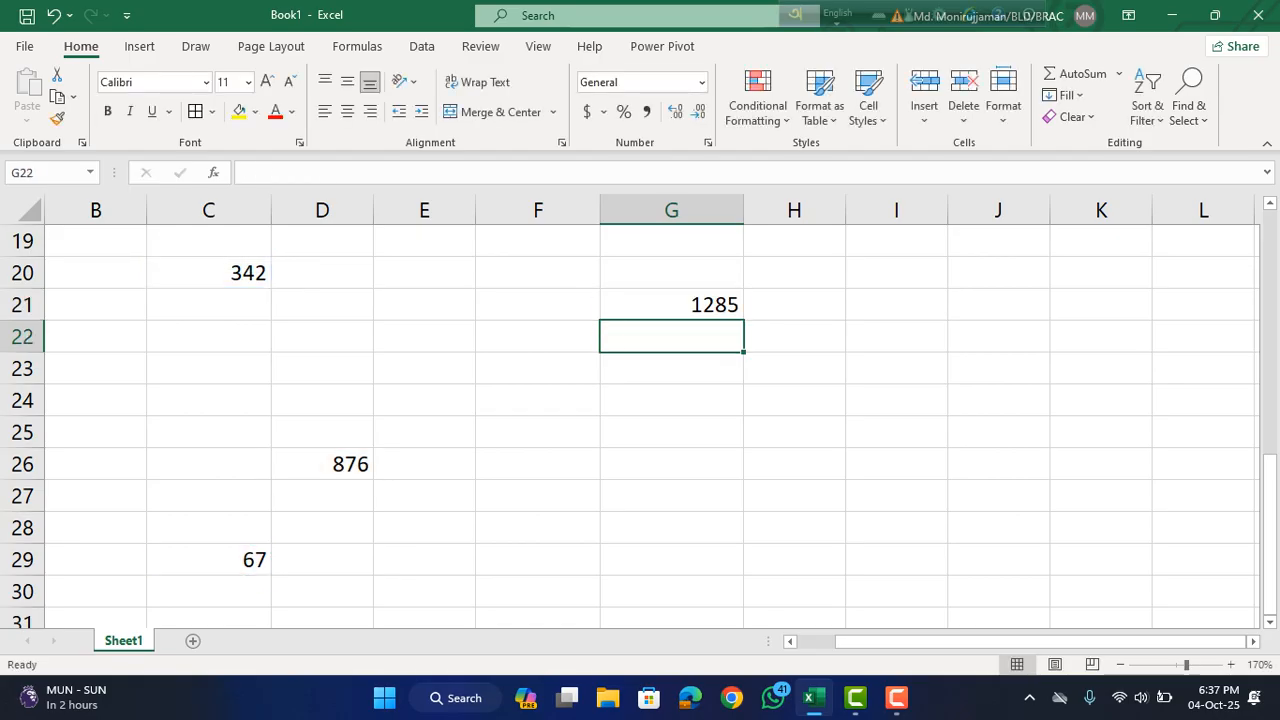
Multiply the three scattered values by entering the formula =C20*D26*C29 in G22.
text(=)
click(208, 273)
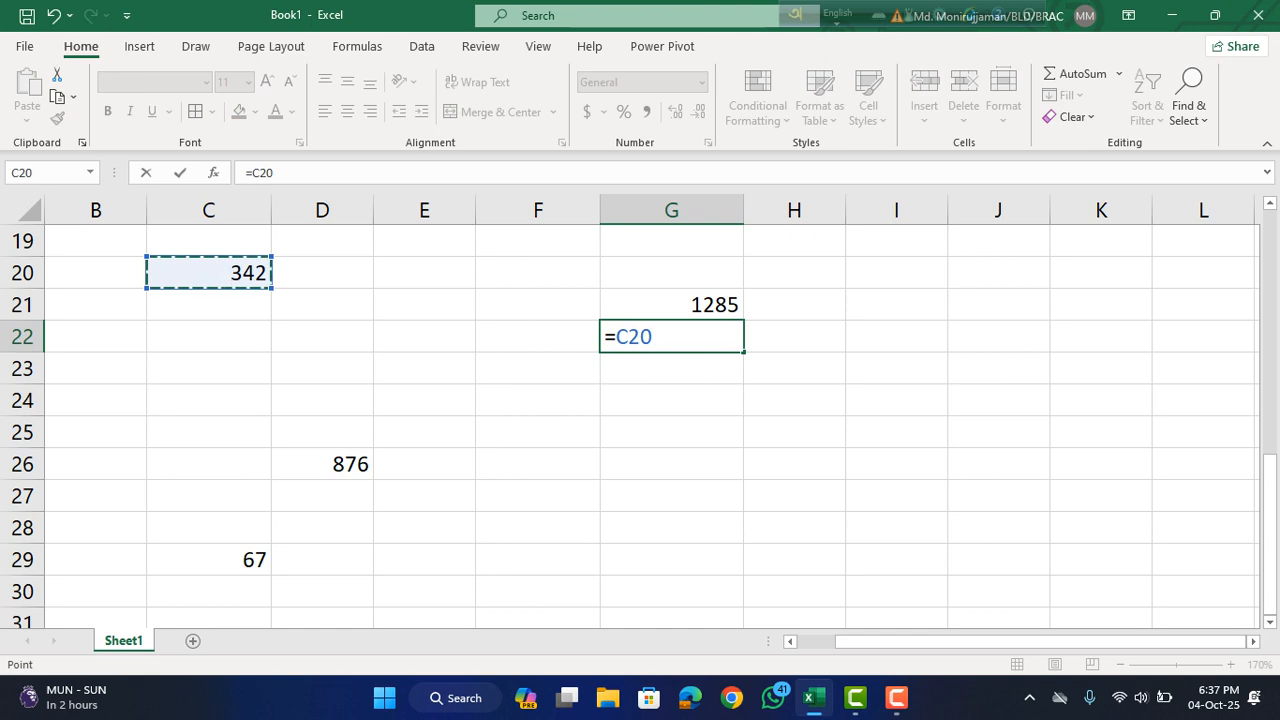
text(*)
click(322, 464)
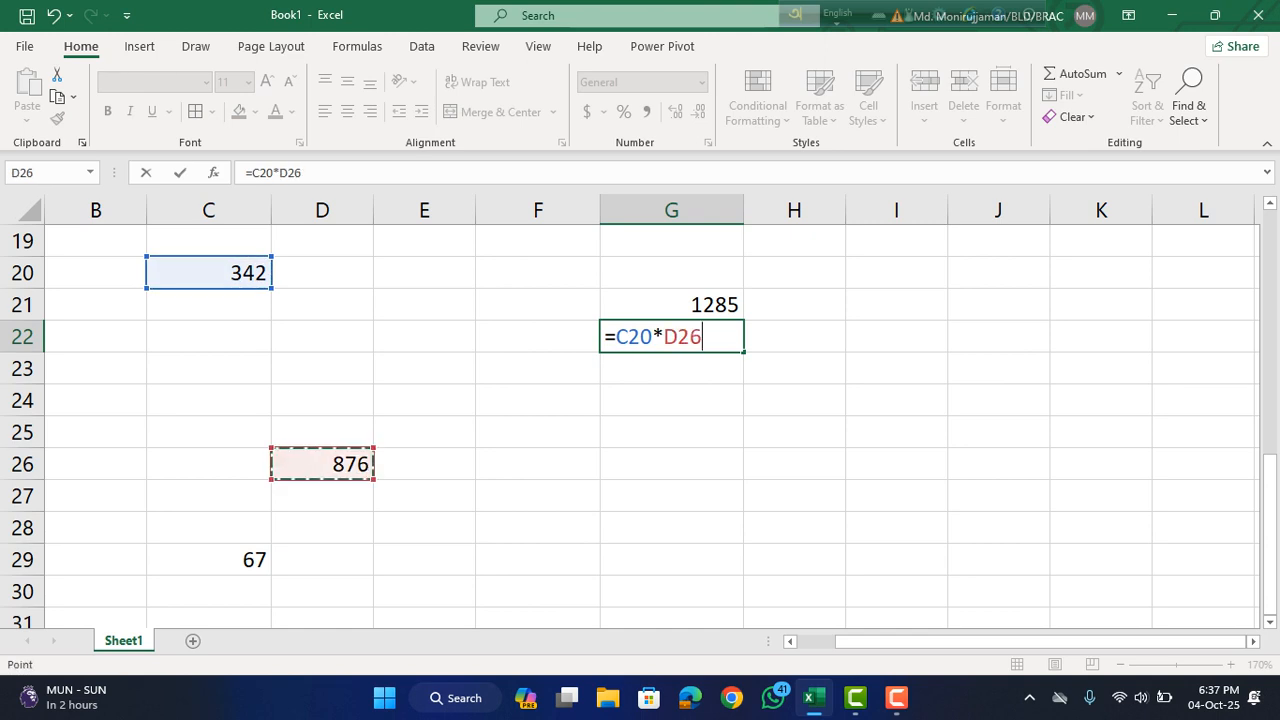
text(*)
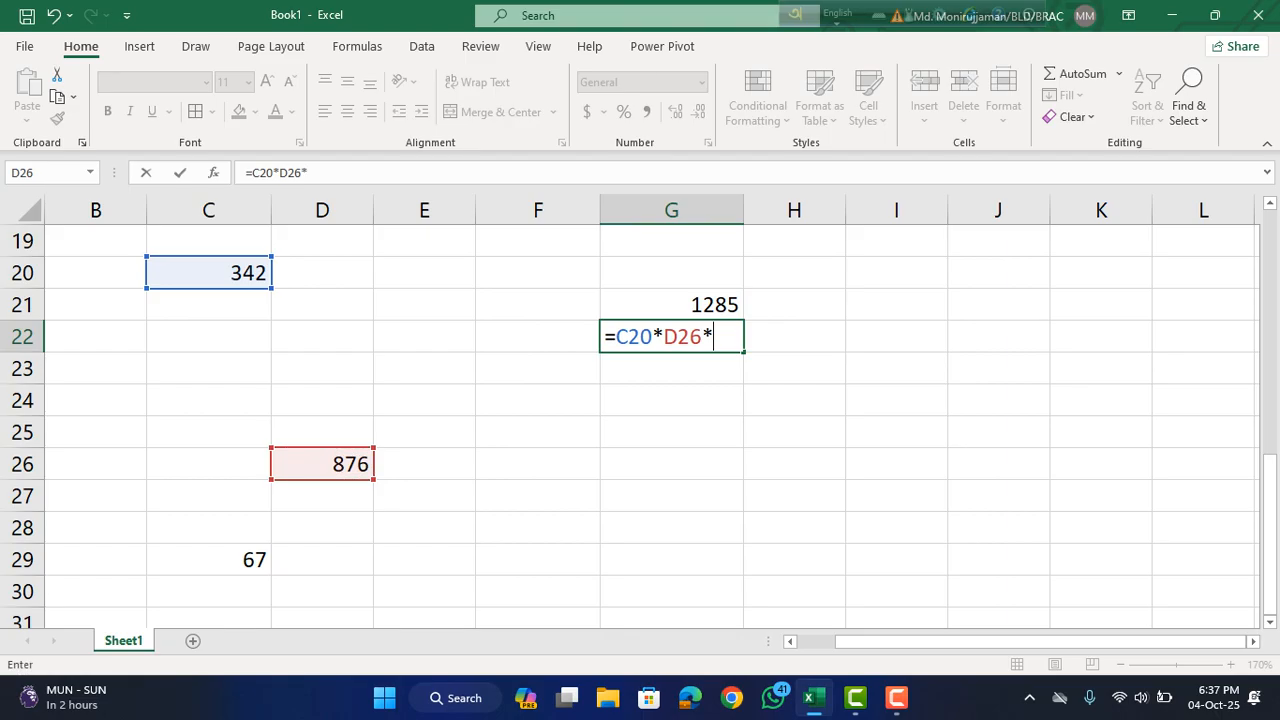
click(209, 560)
key(Return)
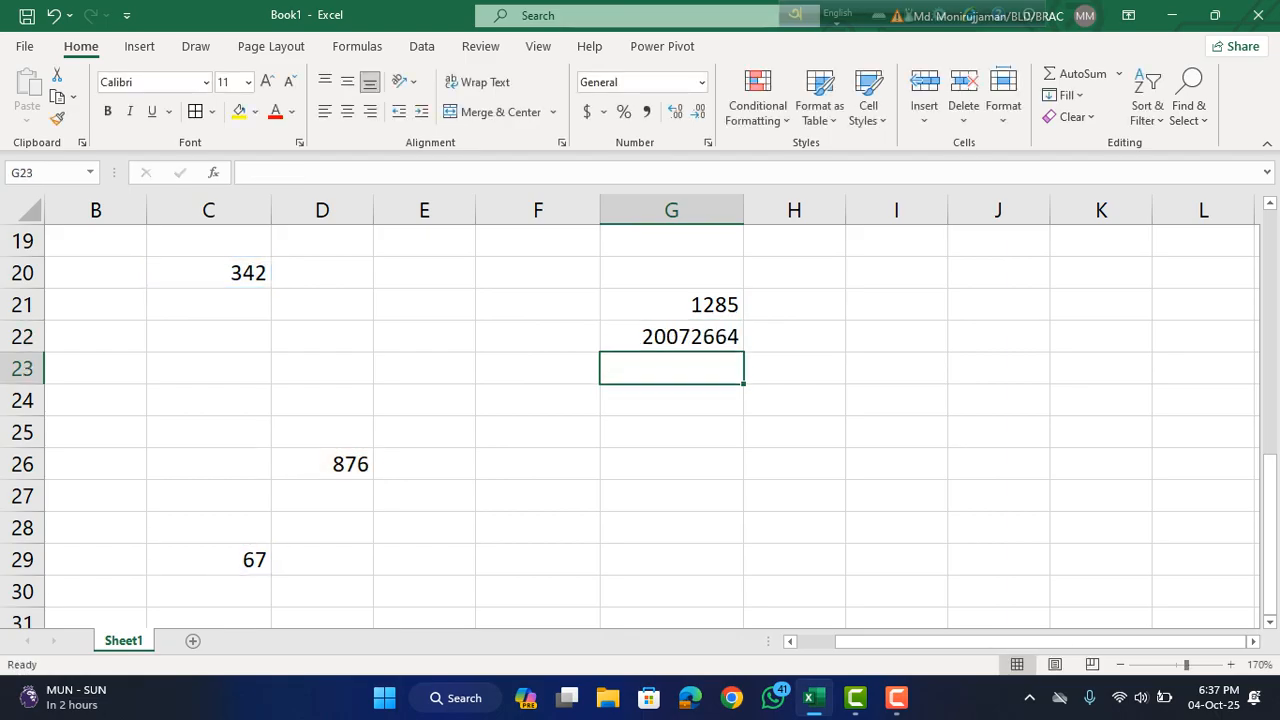
Divide the value in C20 by the one in C29 by entering =C20/C29 in G23.
text(=)
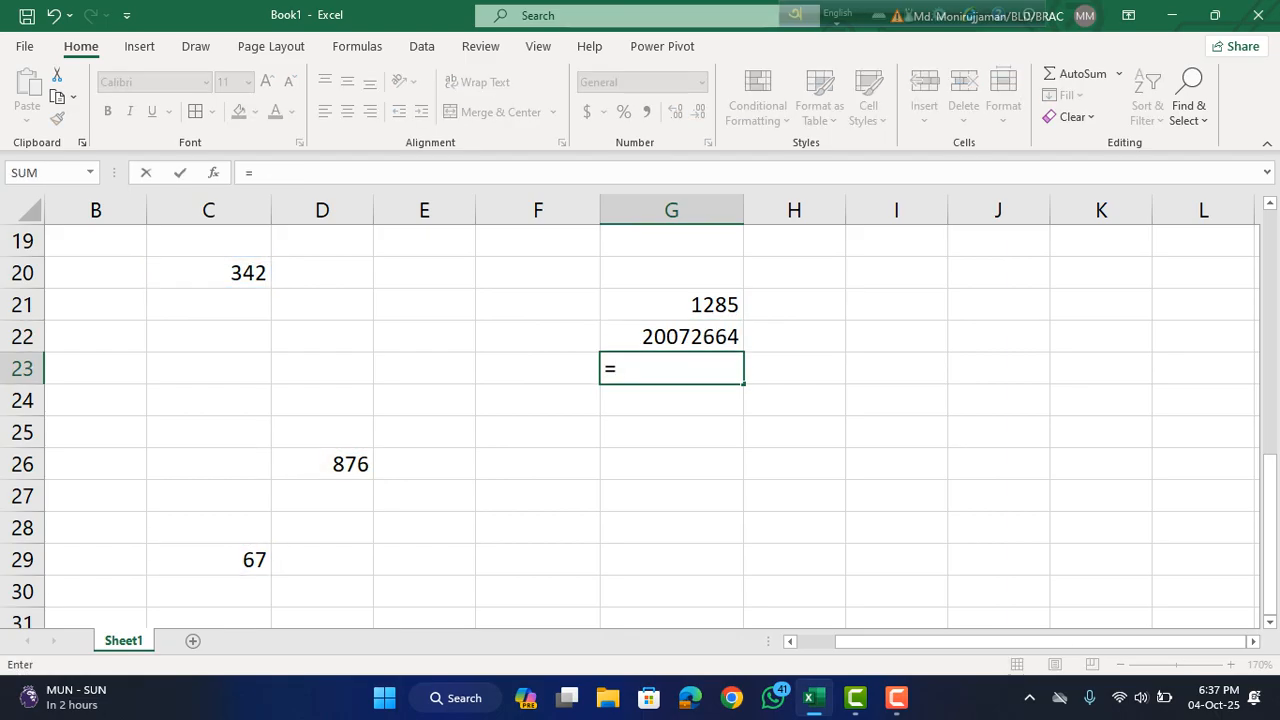
click(209, 273)
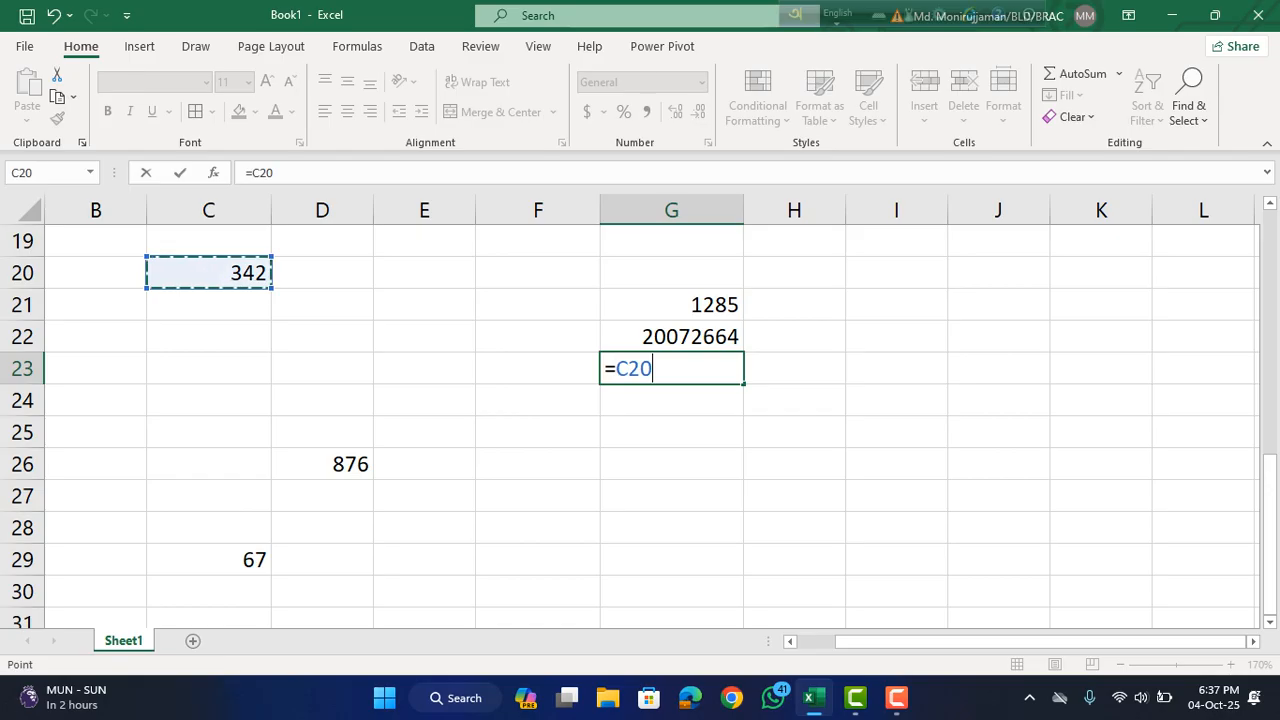
text(/)
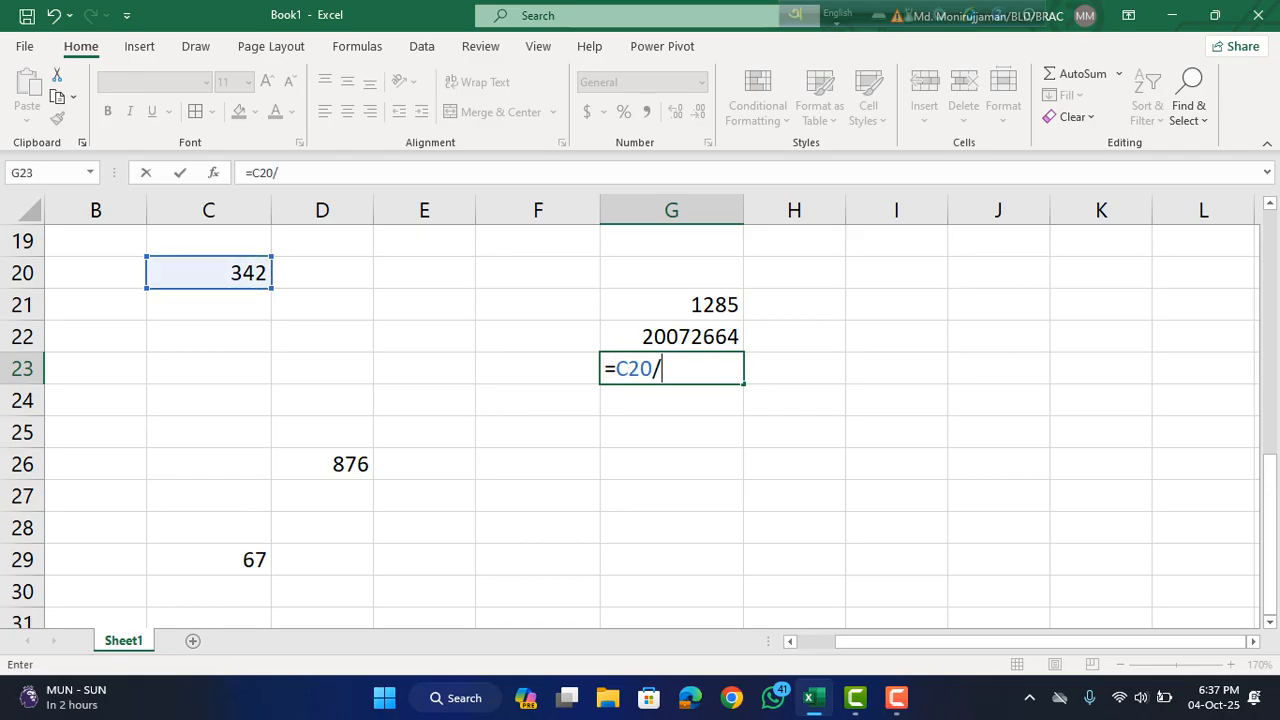
click(215, 559)
key(Return)
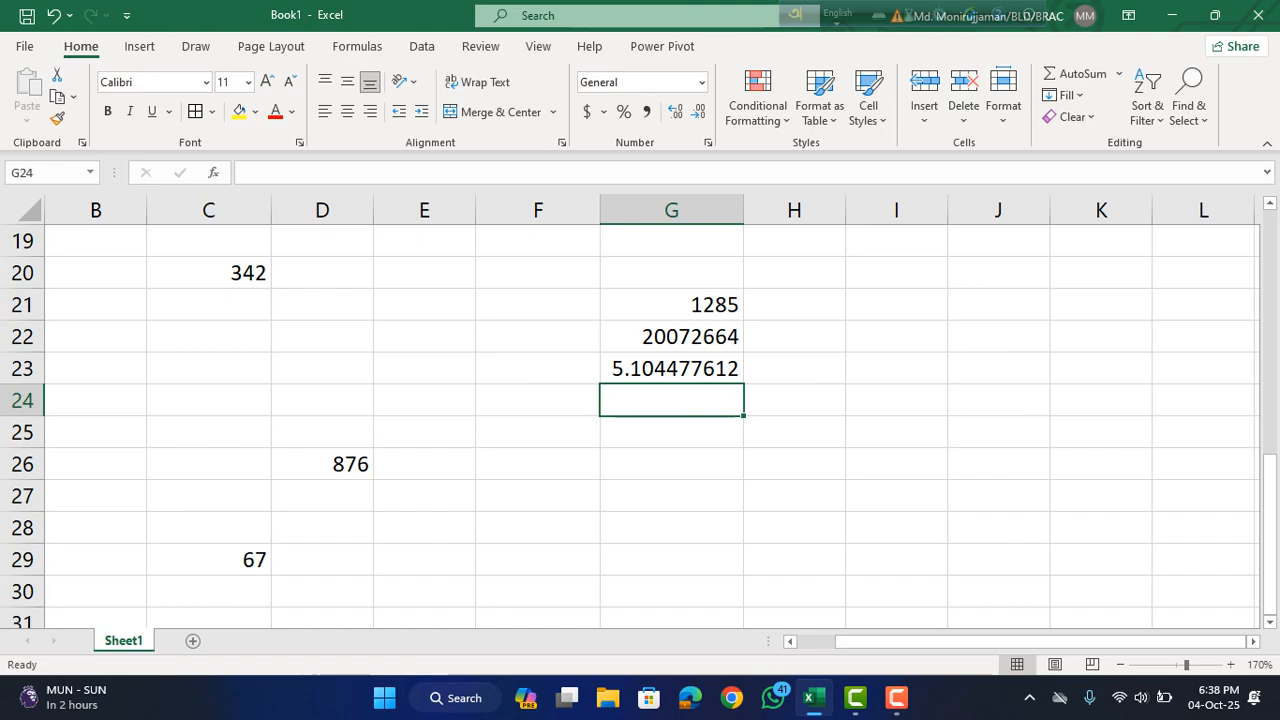
Subtract the value in D26 from the one in C20 by entering =C20-D26 in G25.
click(671, 432)
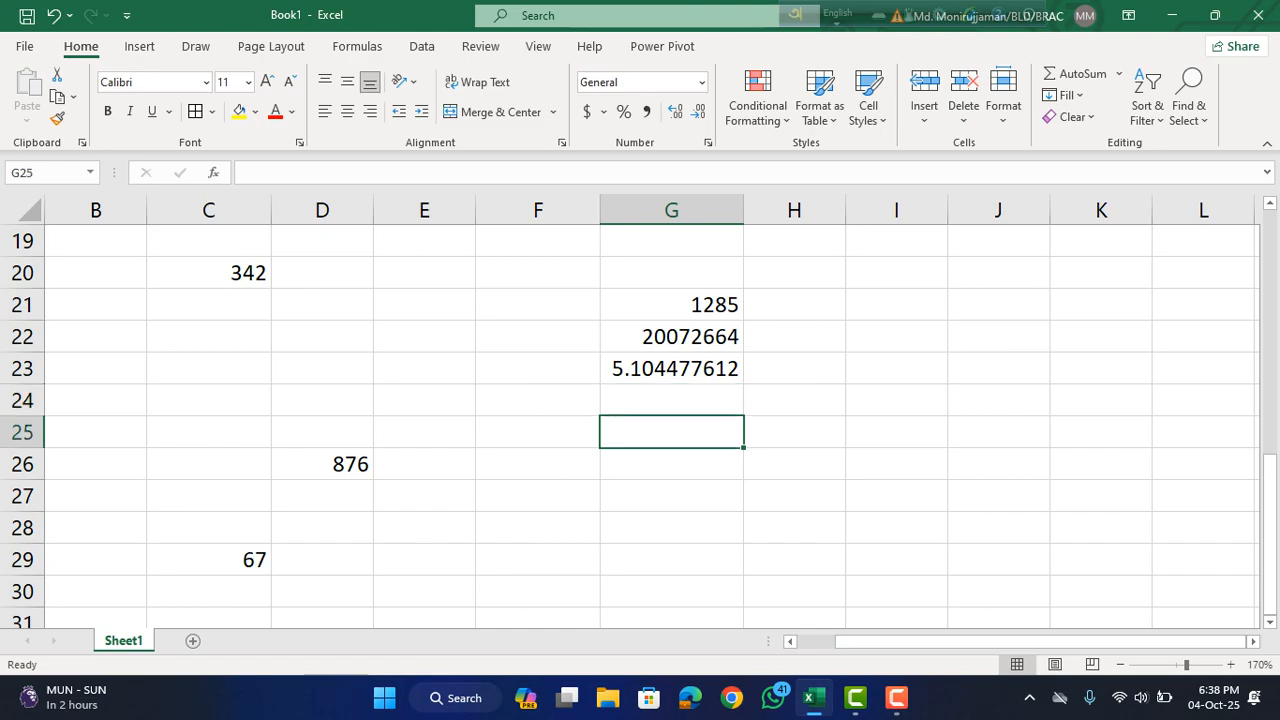
text(=)
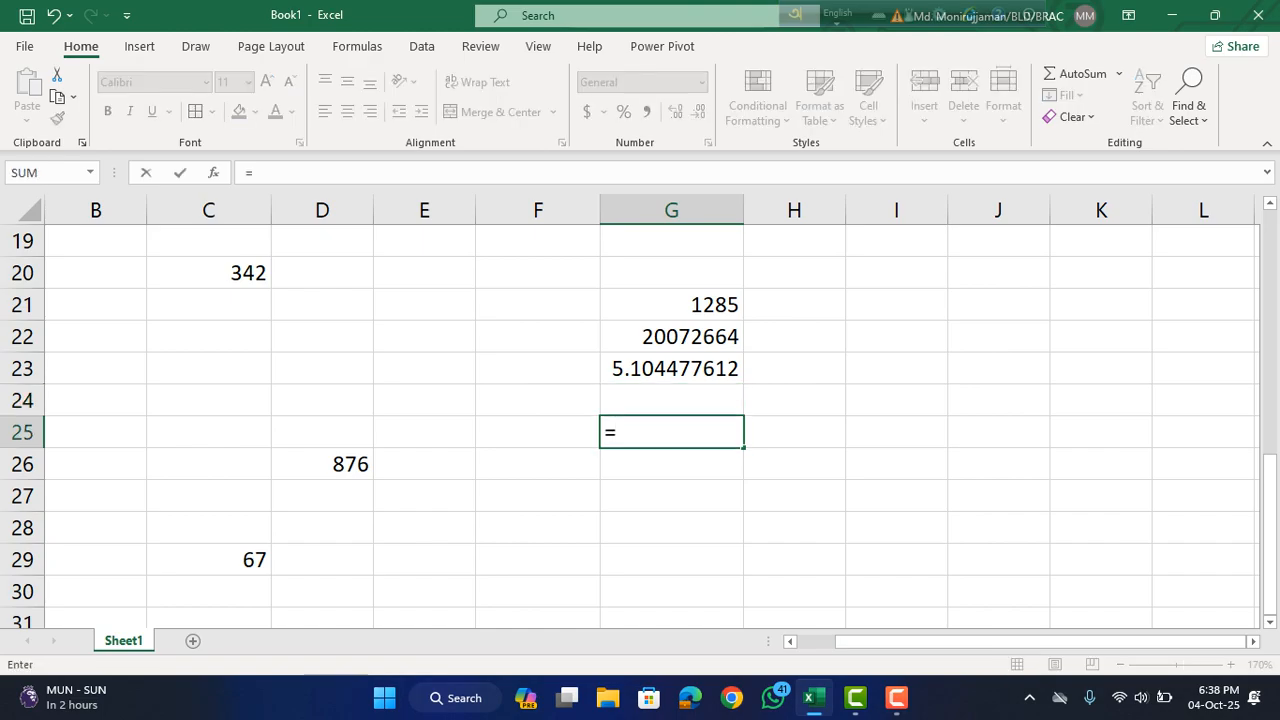
click(208, 273)
text(-)
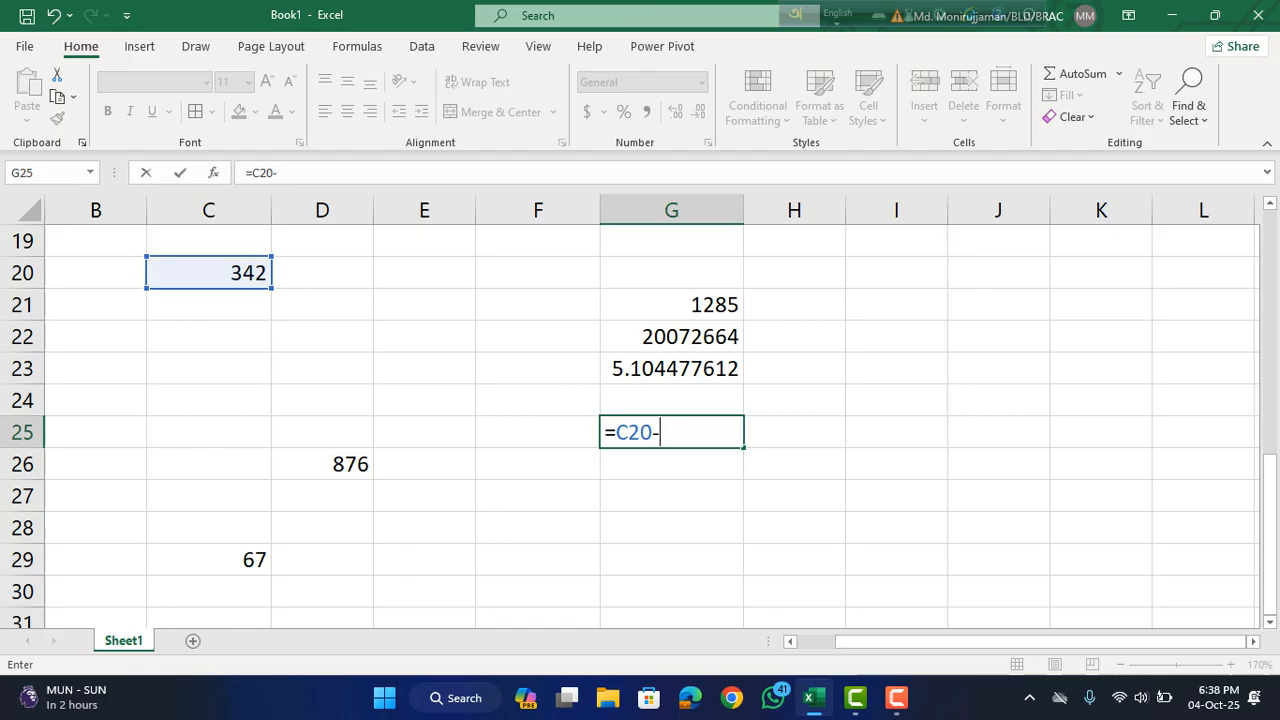
click(323, 464)
key(Return)
scroll(640, 420, up, 6)
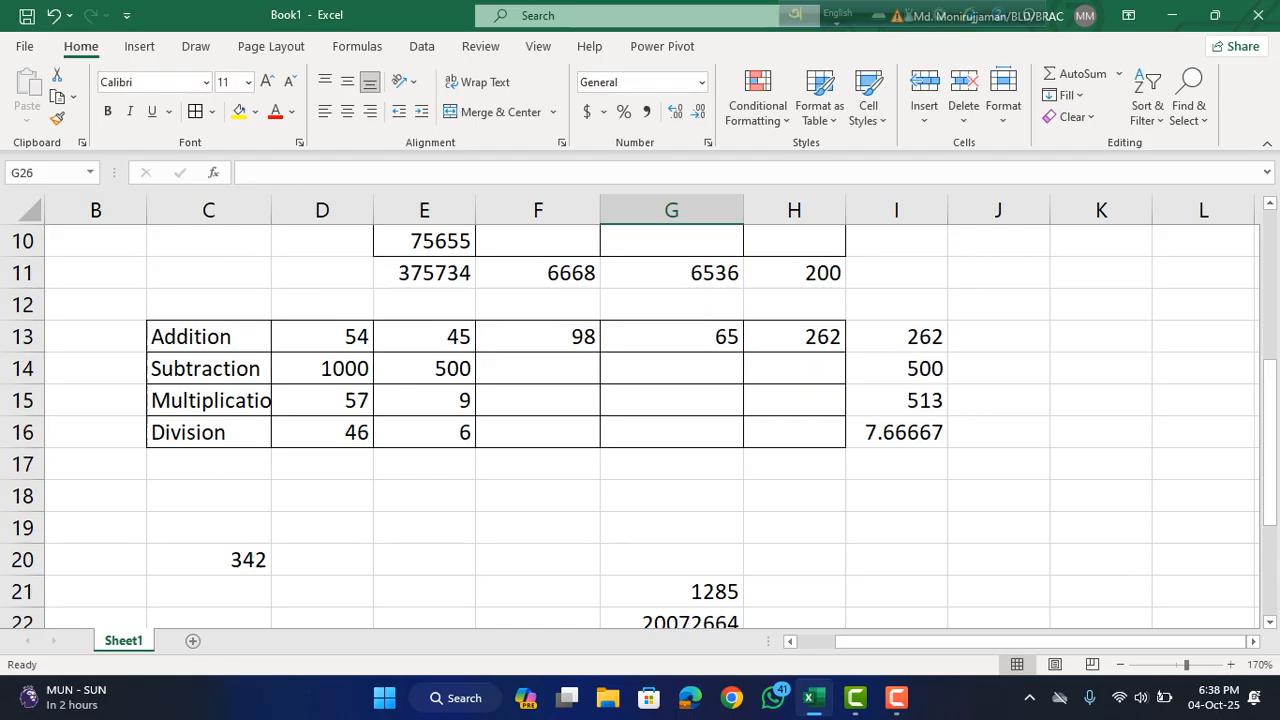
scroll(640, 420, down, 3)
scroll(640, 420, up, 2)
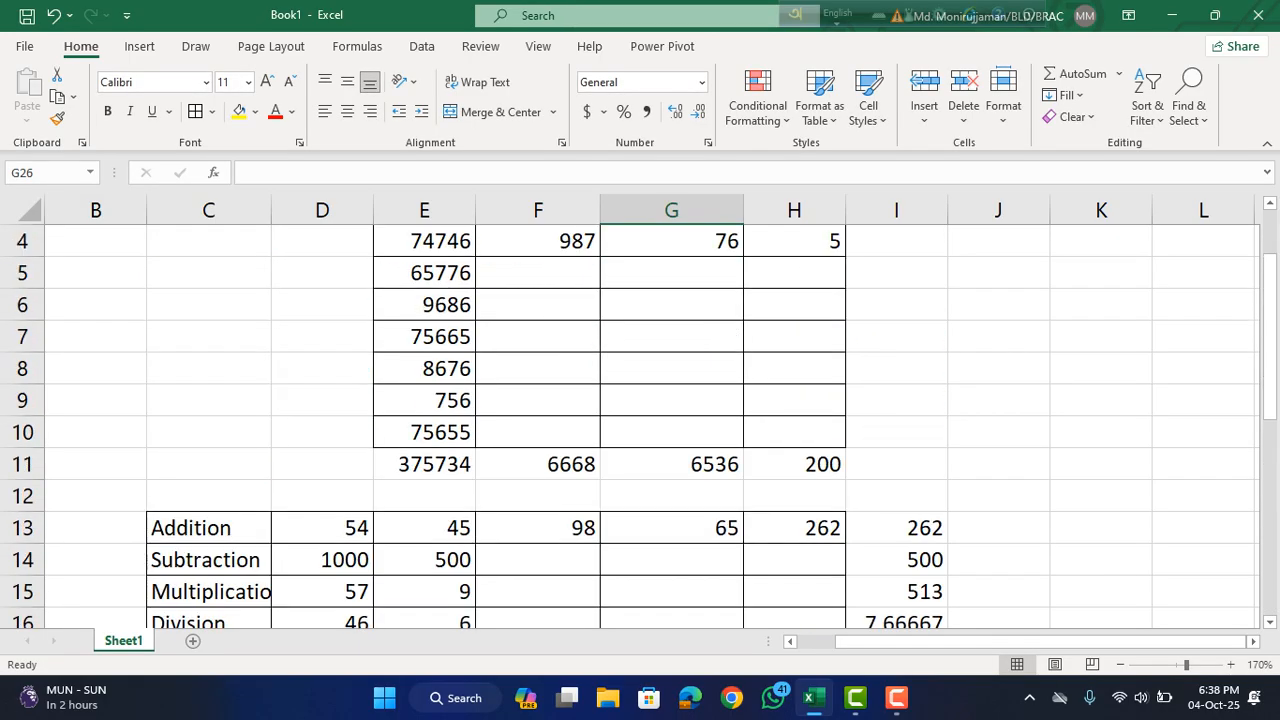
scroll(640, 420, up, 1)
scroll(640, 420, down, 3)
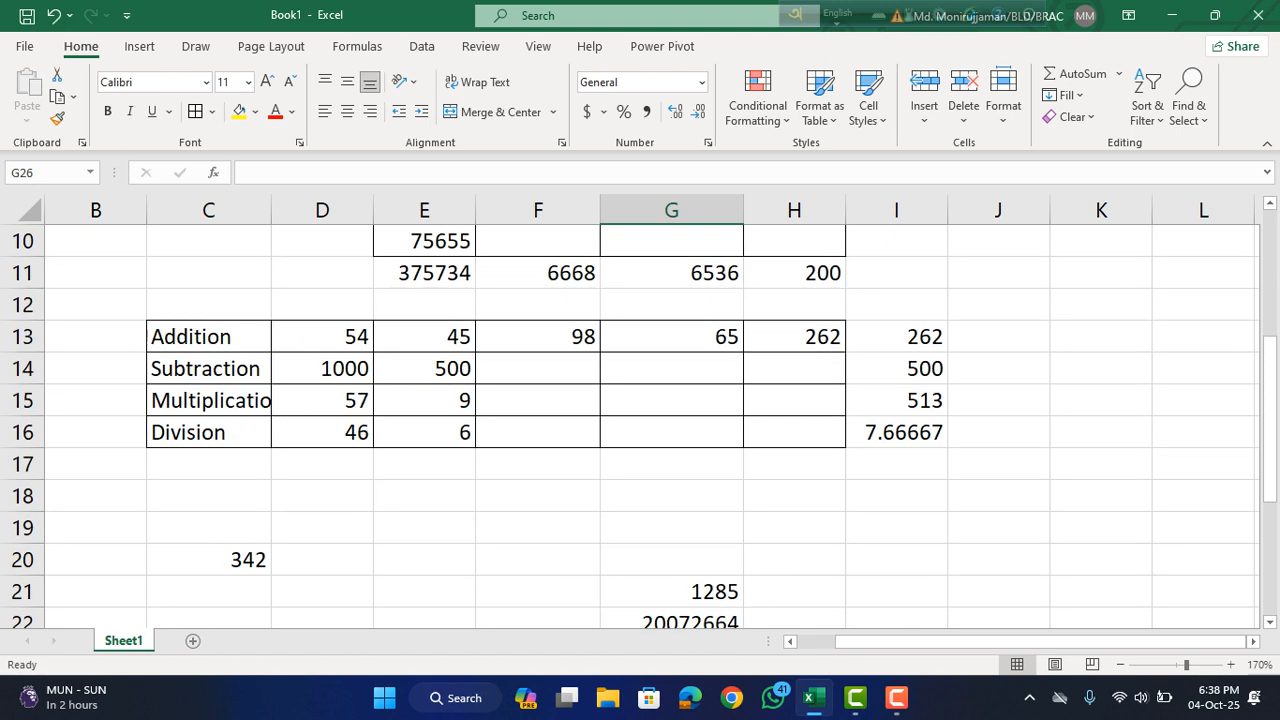
click(897, 698)
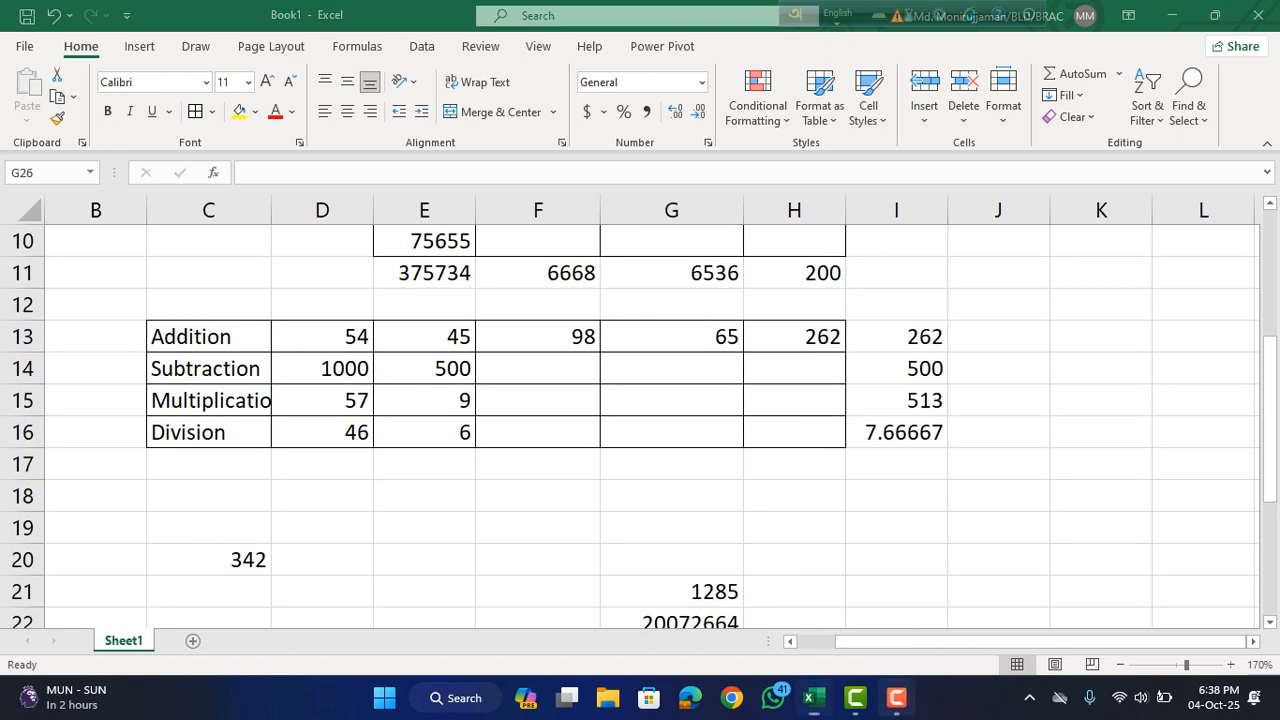